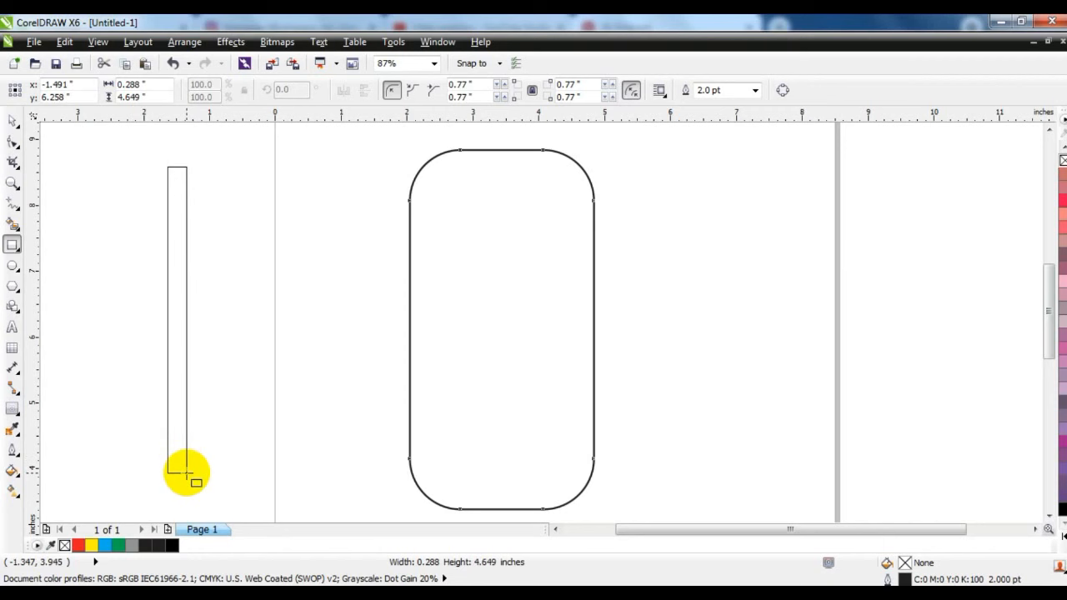
- Fill the narrow vertical rectangle with red and center it inside the rounded rectangle
left_click(11, 119)
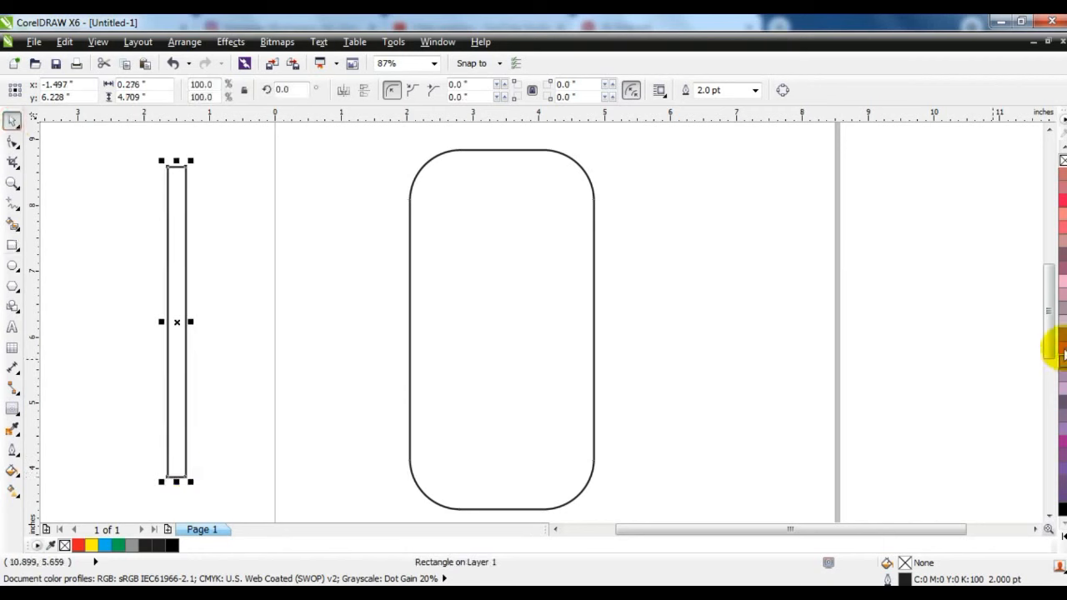
left_click(1056, 529)
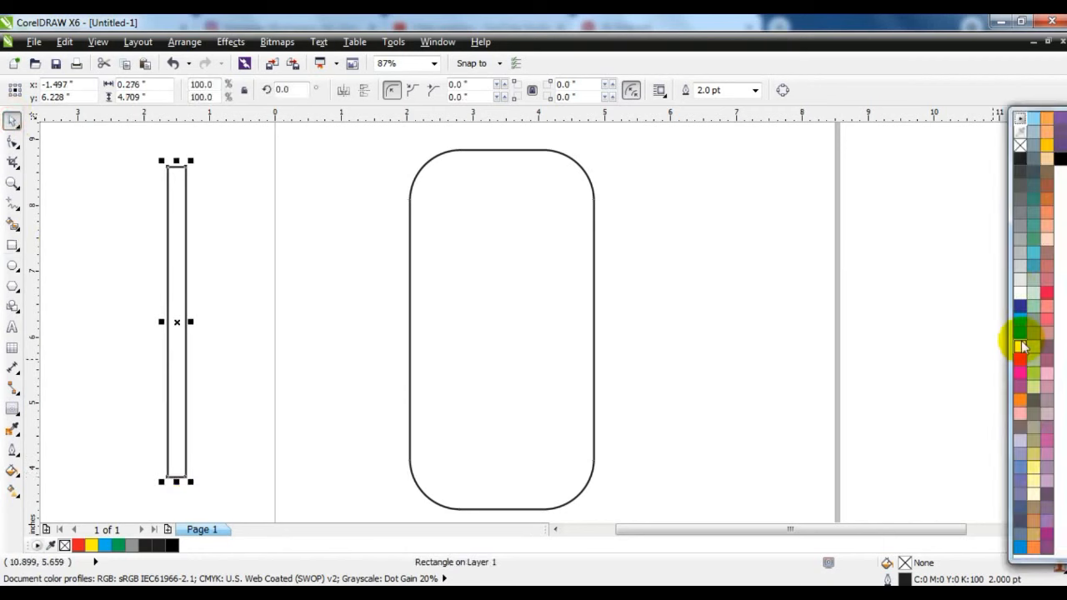
left_click(1020, 357)
left_click_drag(188, 332, 487, 279)
left_click(550, 245, "shift")
key("e")
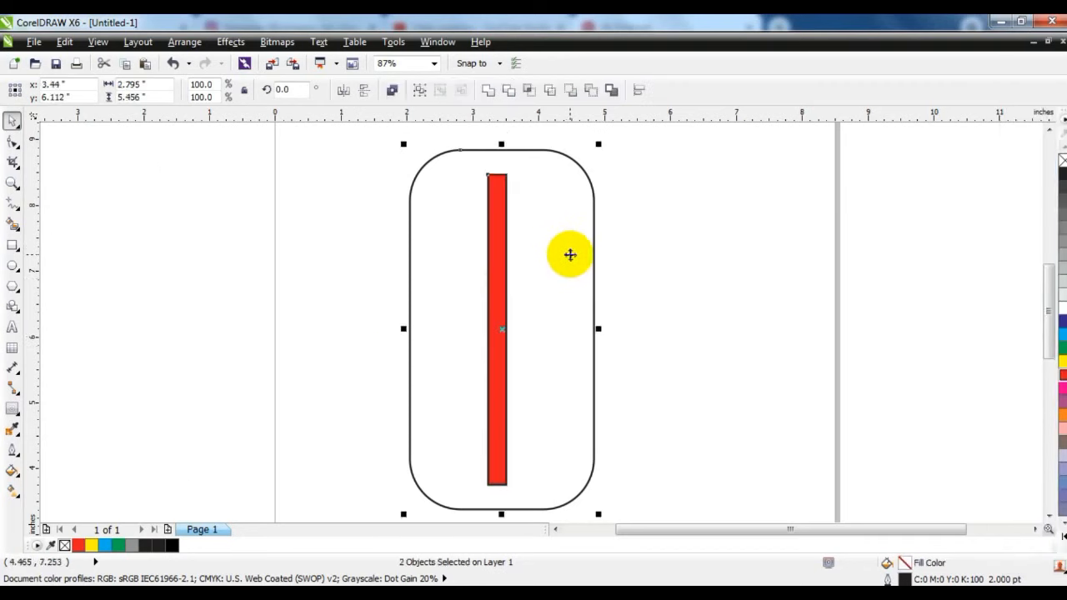
scroll(570, 254, "down", 3)
left_click(661, 263)
left_click(542, 234)
left_click(559, 231, "shift")
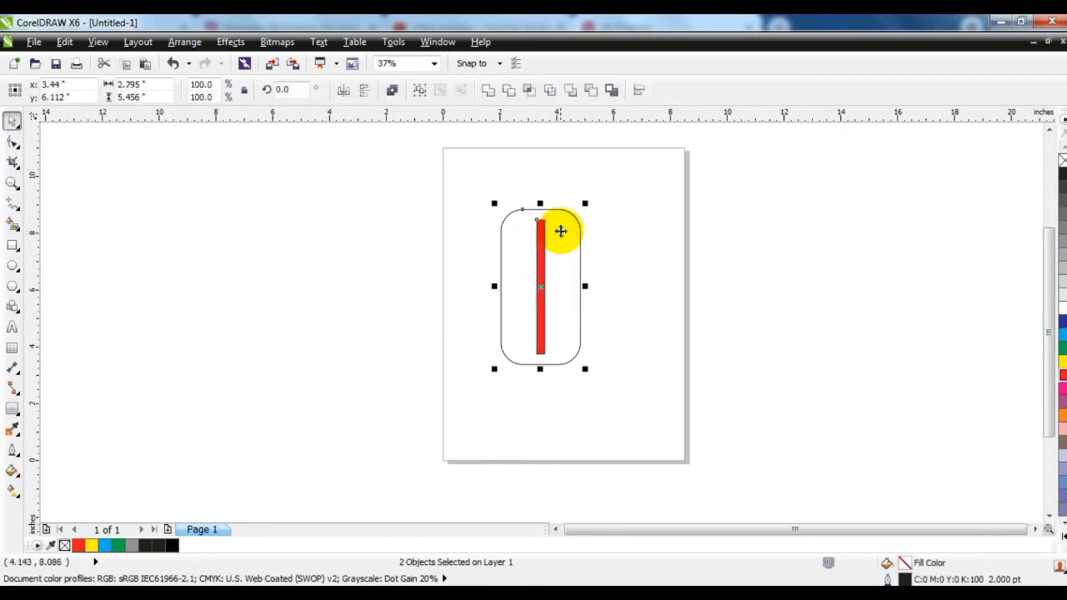
- Stretch the red bar past the rounded rectangle's upper and lower edges and trim the rounded rectangle with it
left_click(626, 224)
left_click(542, 231)
left_click_drag(540, 217, 546, 183)
left_click(564, 214, "shift")
left_click(505, 89)
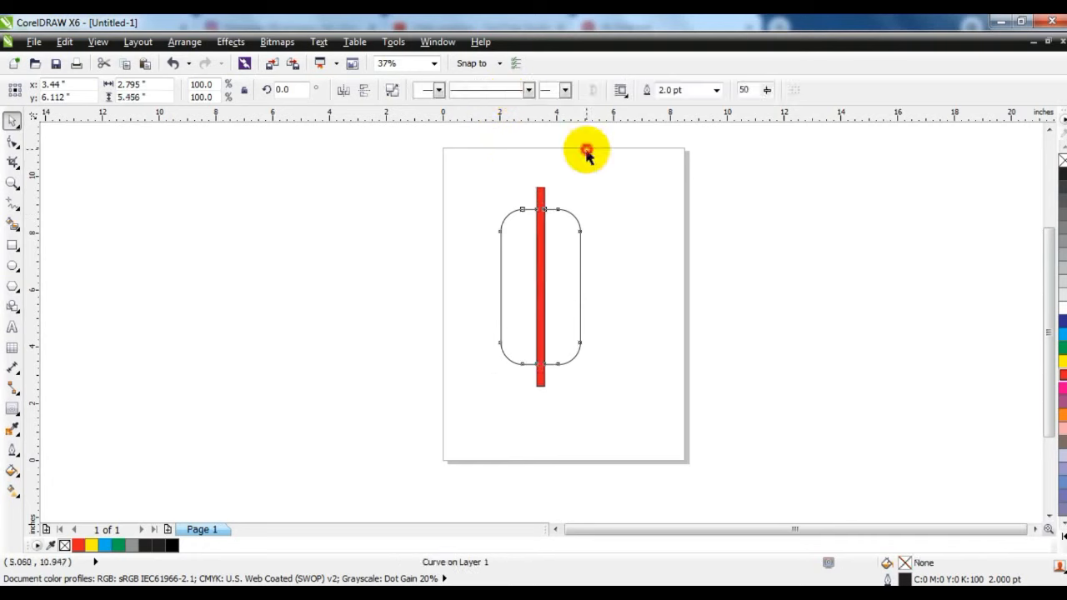
- Delete the red bar, and break the trimmed shape apart to remove its right half
left_click(540, 190)
key("Delete")
left_click(581, 229)
left_click(391, 90)
key("Escape")
left_click(571, 214)
key("Delete")
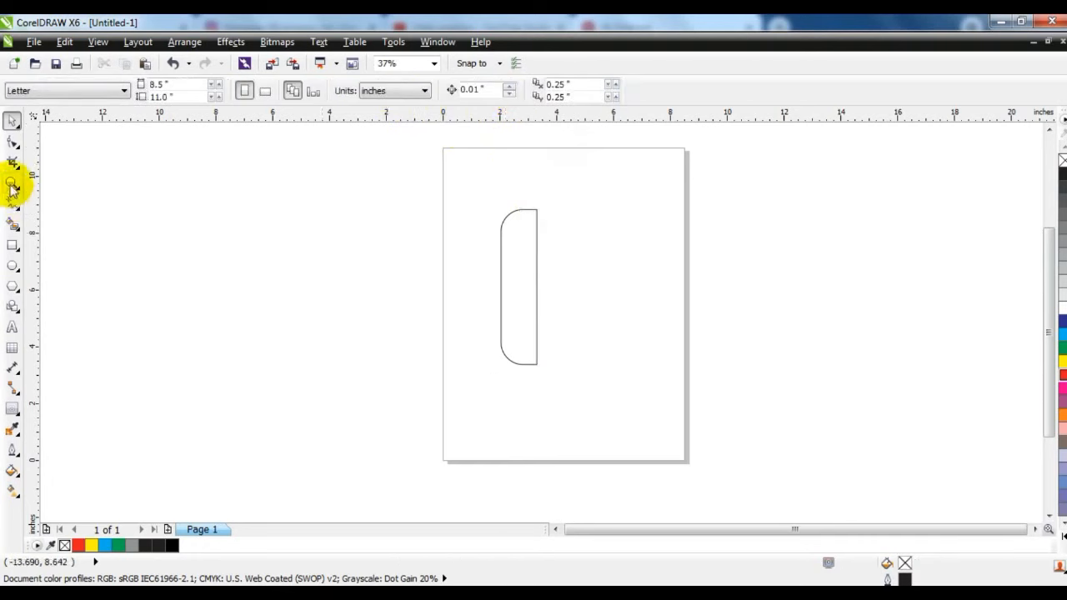
- Add a one-step inside contour with an offset of about 0.4 inches to the remaining half-shape
left_click(12, 183)
left_click_drag(472, 197, 583, 388)
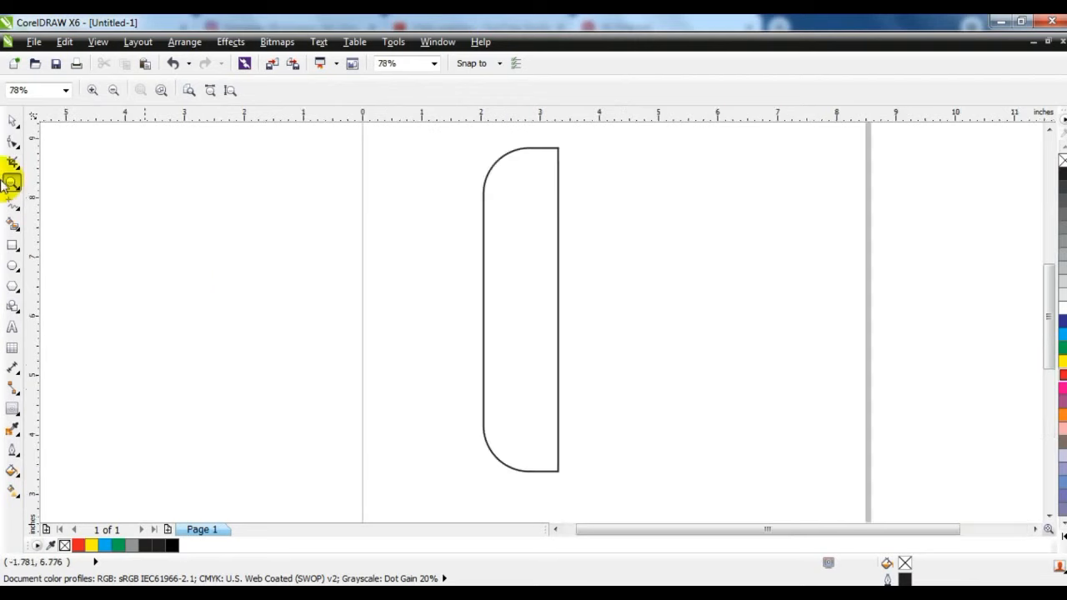
left_click(12, 122)
left_click(517, 307)
left_click(12, 409)
left_click_drag(507, 158, 510, 177)
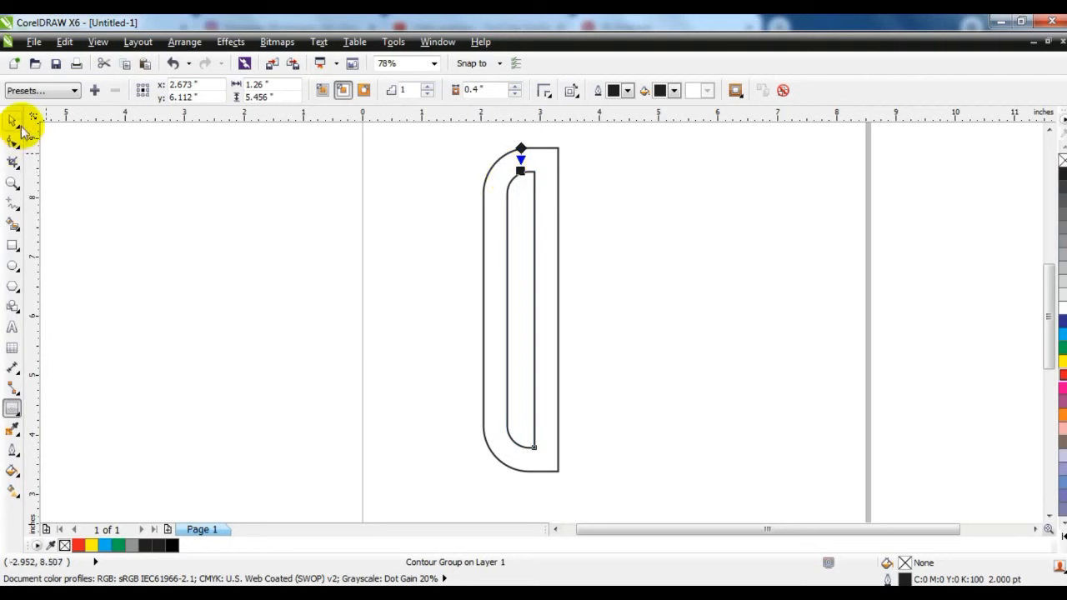
- Break the inside contour apart and combine both curves into one object with a 1.0 pt outline
left_click(12, 121)
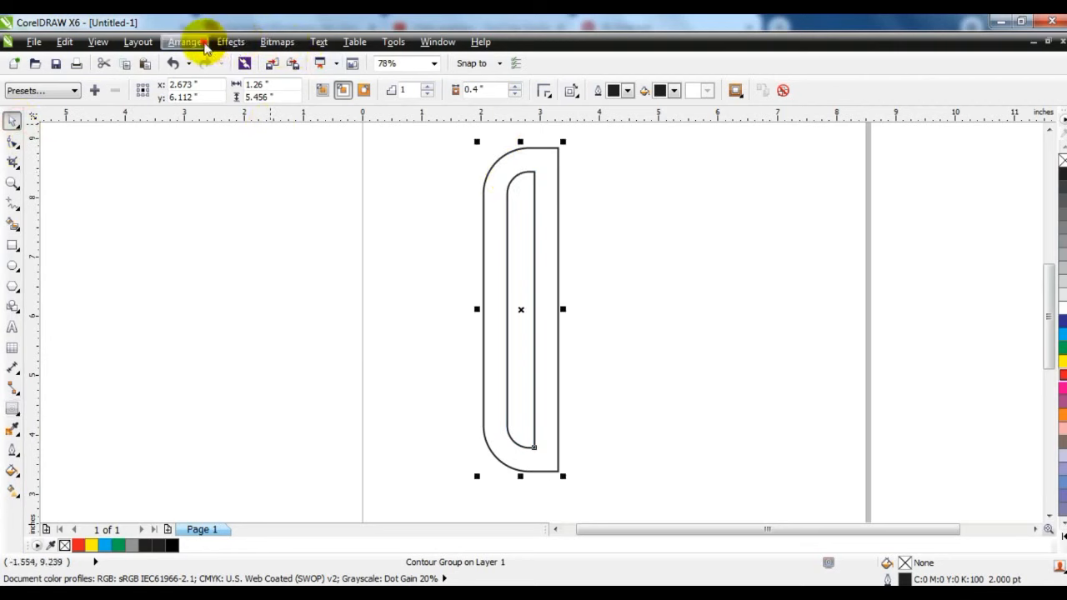
left_click(185, 41)
left_click(257, 219)
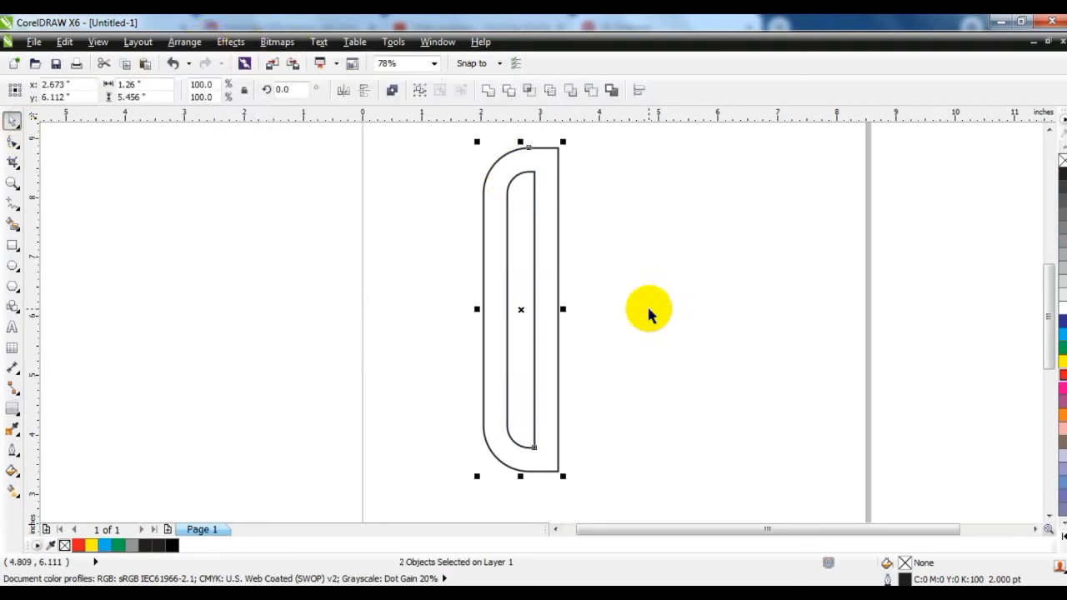
left_click(391, 90)
left_click(715, 90)
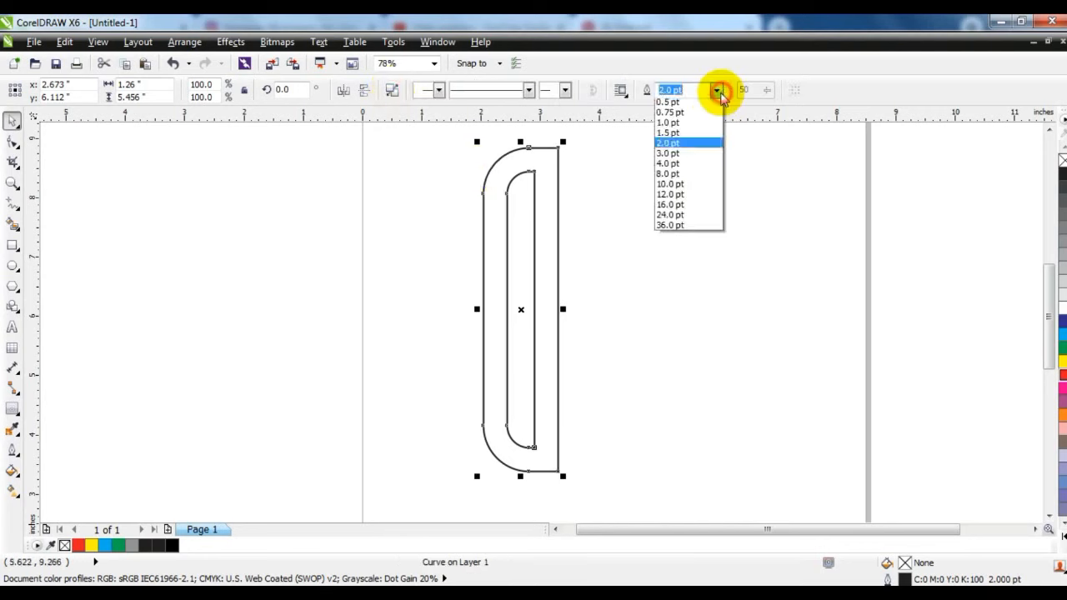
left_click(690, 147)
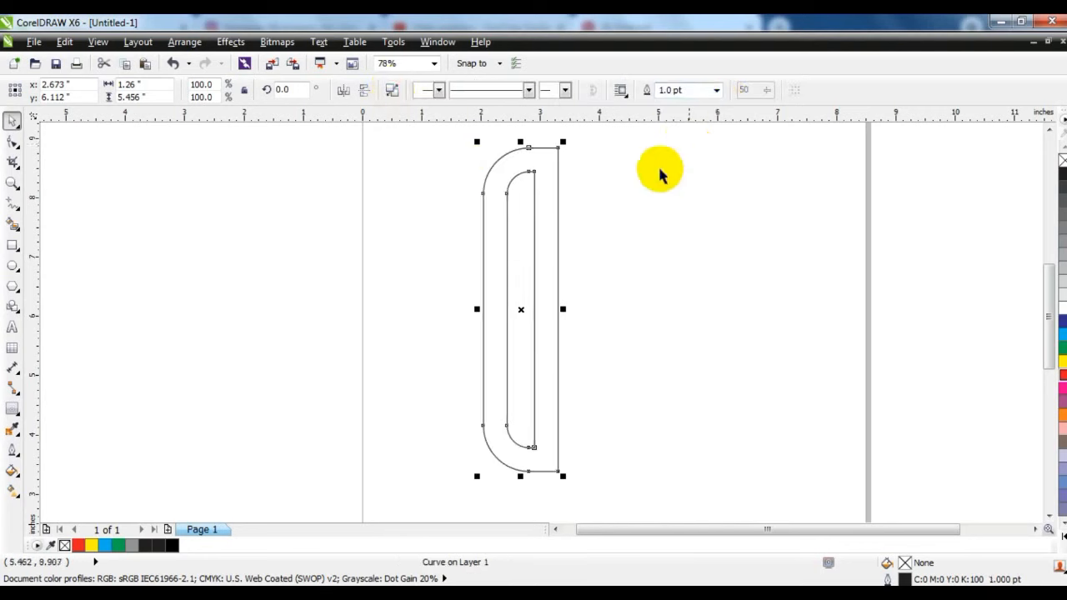
- Add a one-step outside contour with an offset of about 0.036 inches to the combined curve
left_click(12, 182)
left_click_drag(475, 138, 591, 211)
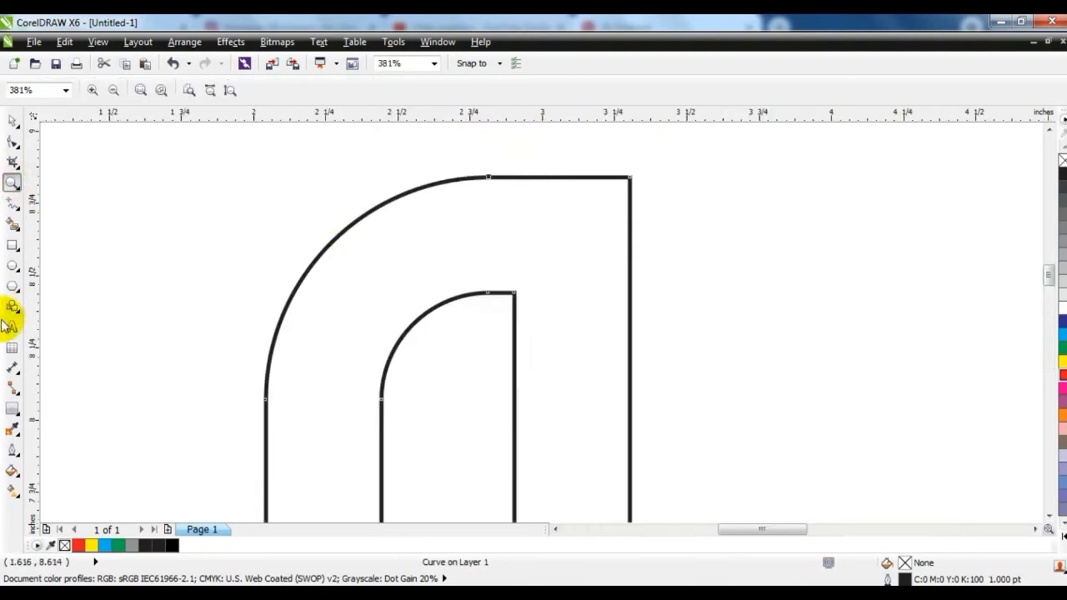
left_click(13, 408)
mouse_move(489, 180)
left_mouse_down()
mouse_move(483, 196)
mouse_move(484, 170)
left_mouse_up()
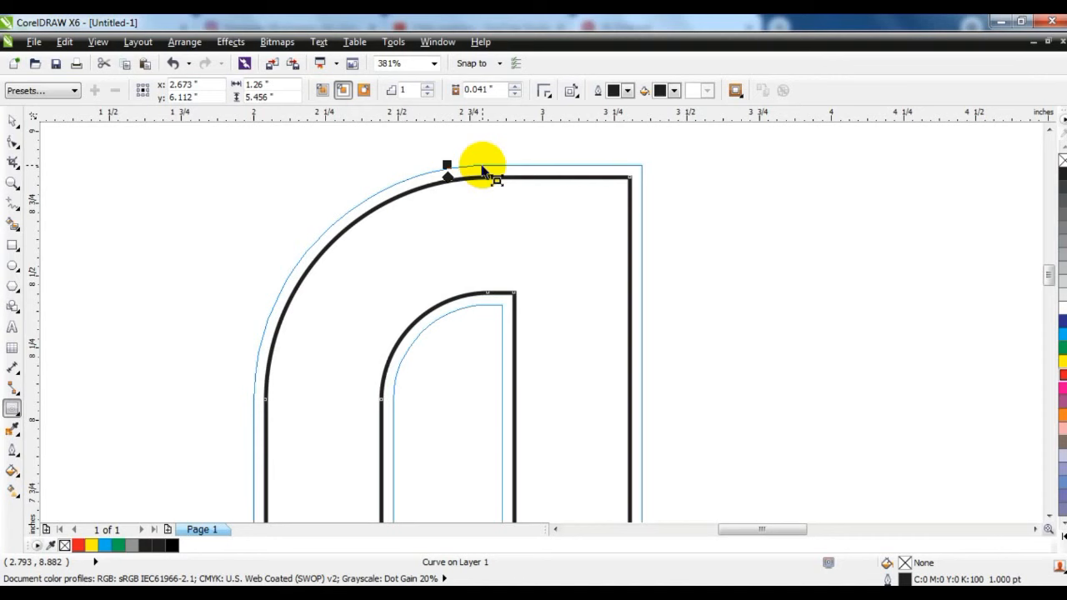
left_click_drag(483, 171, 484, 169)
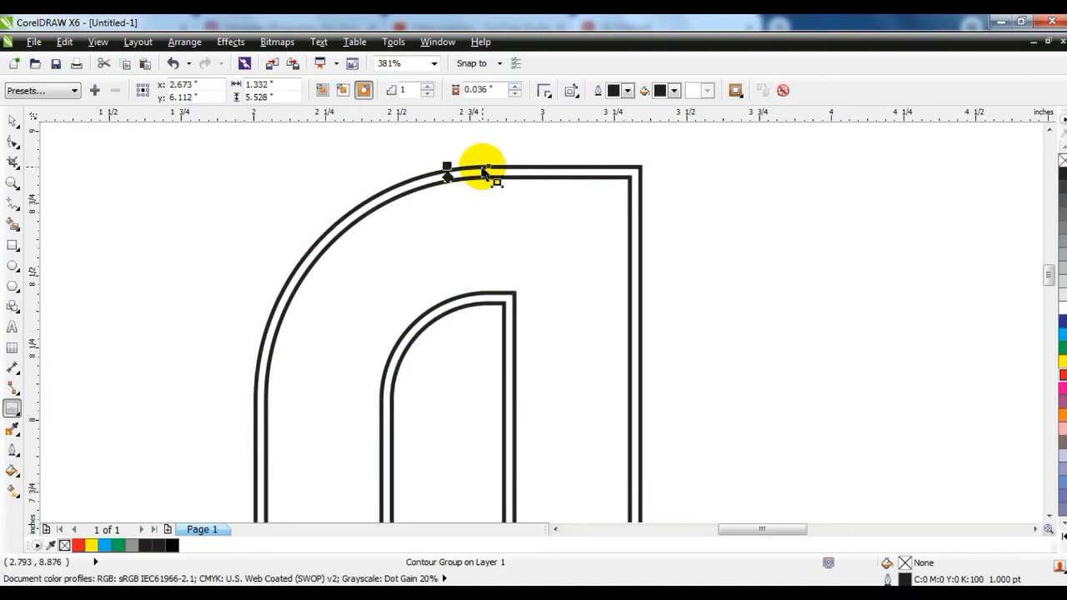
- Break the outside contour group apart and combine its curves into a single double-lined curve
left_click(12, 119)
left_click(190, 43)
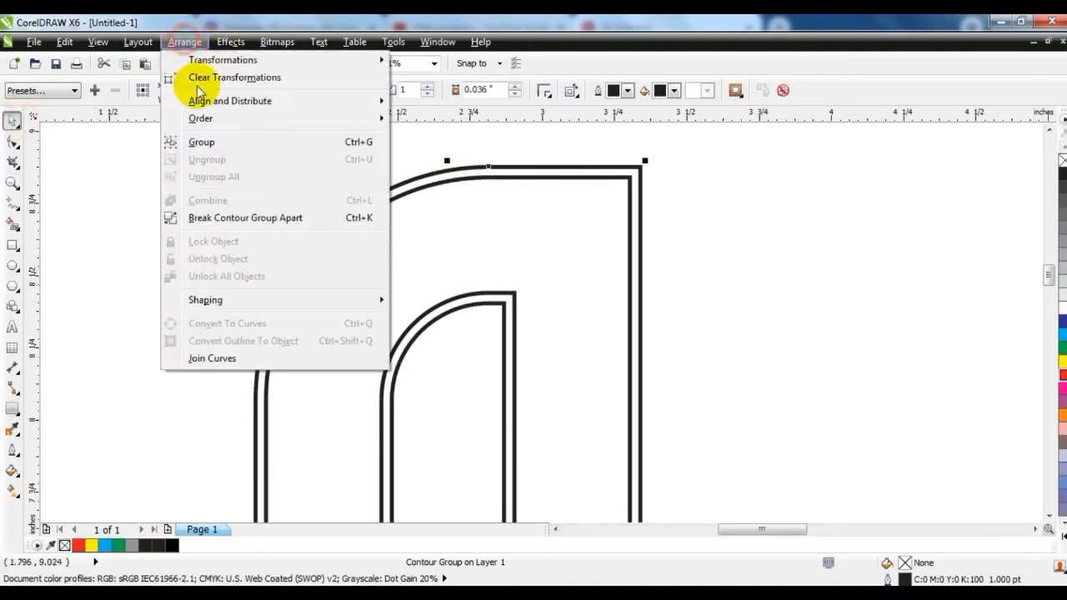
left_click(252, 217)
left_click(391, 90)
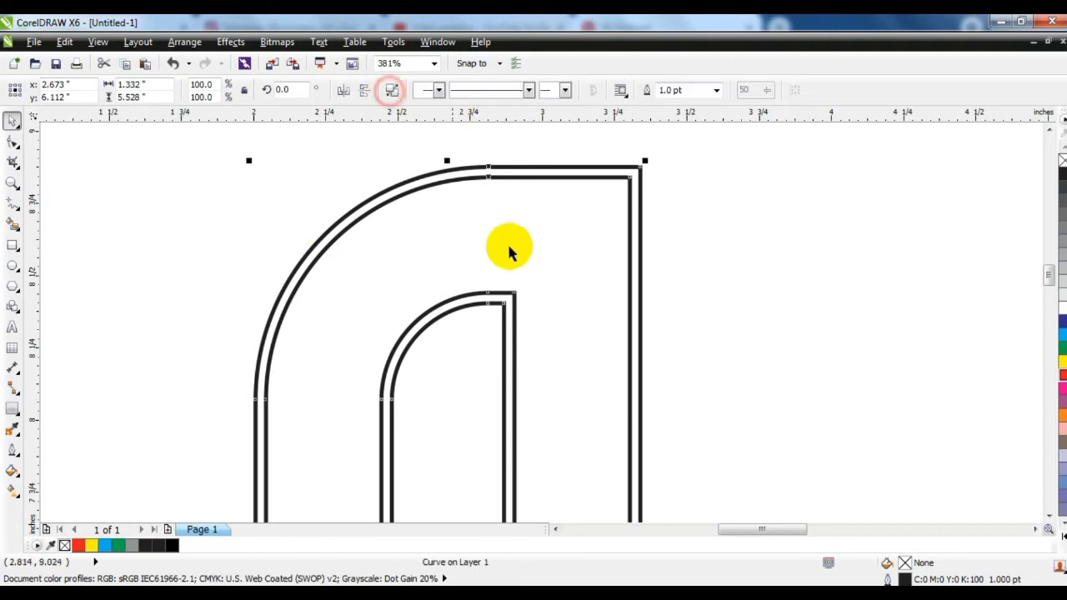
scroll(500, 249, "down", 3)
scroll(514, 252, "down", 3)
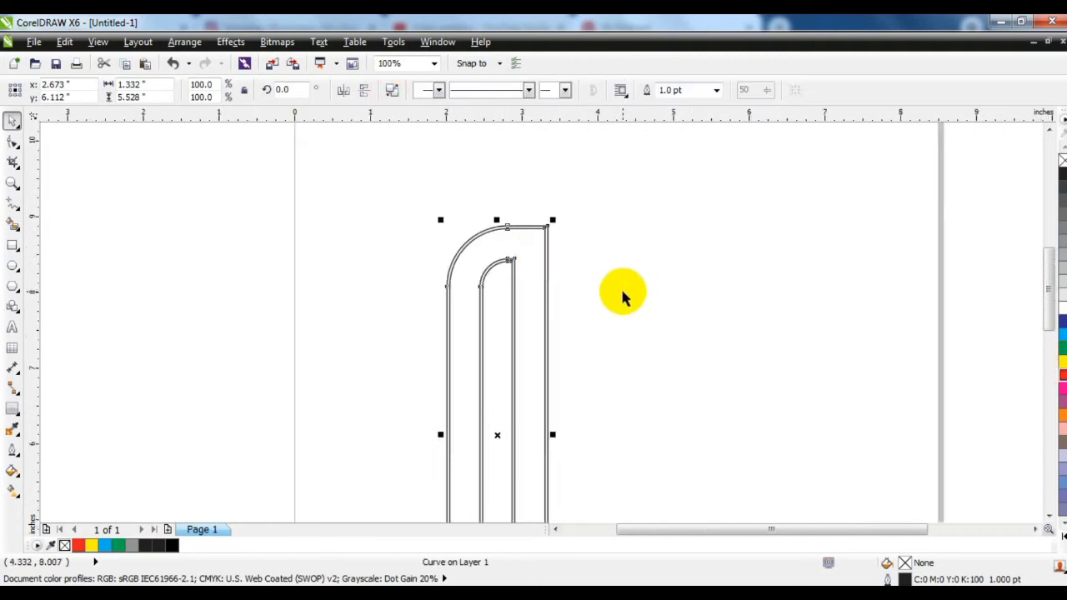
left_click(624, 290)
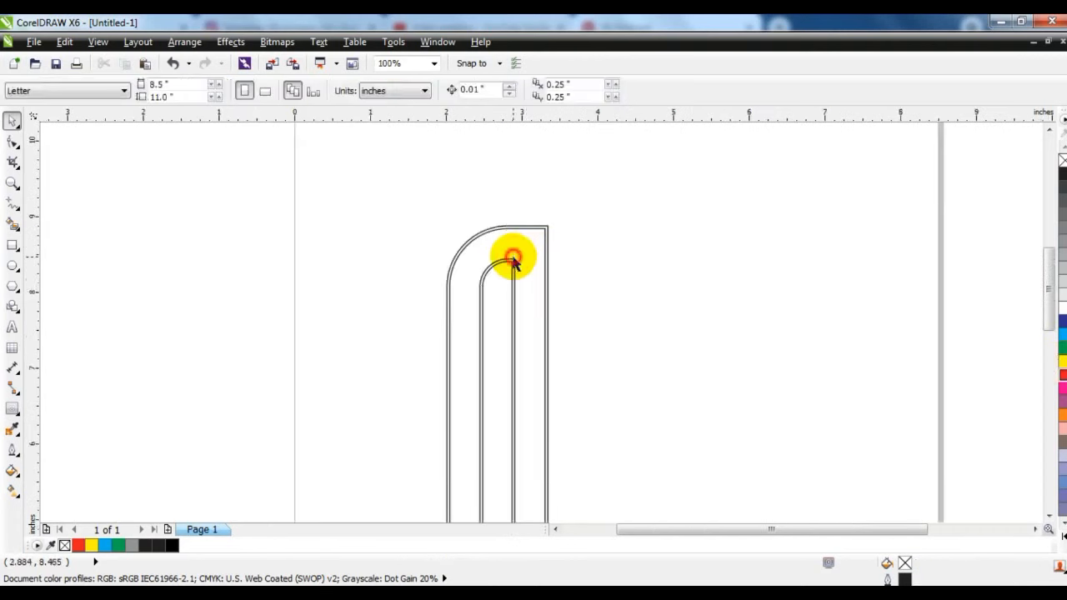
left_click(511, 259)
key("shift+F2")
left_click(426, 326)
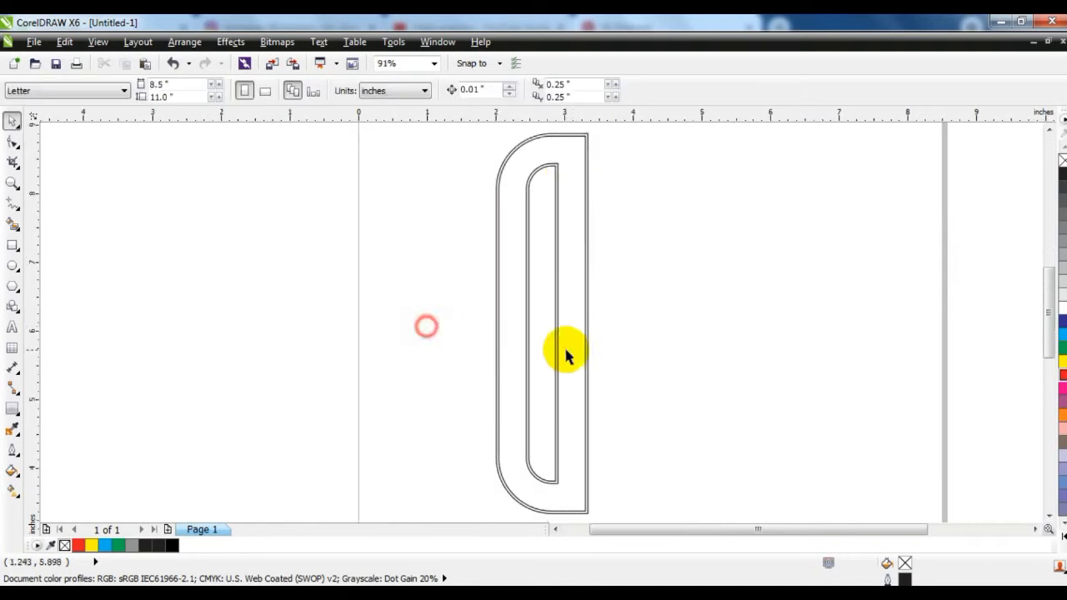
left_click(554, 282)
right_click(555, 280)
right_click(556, 265)
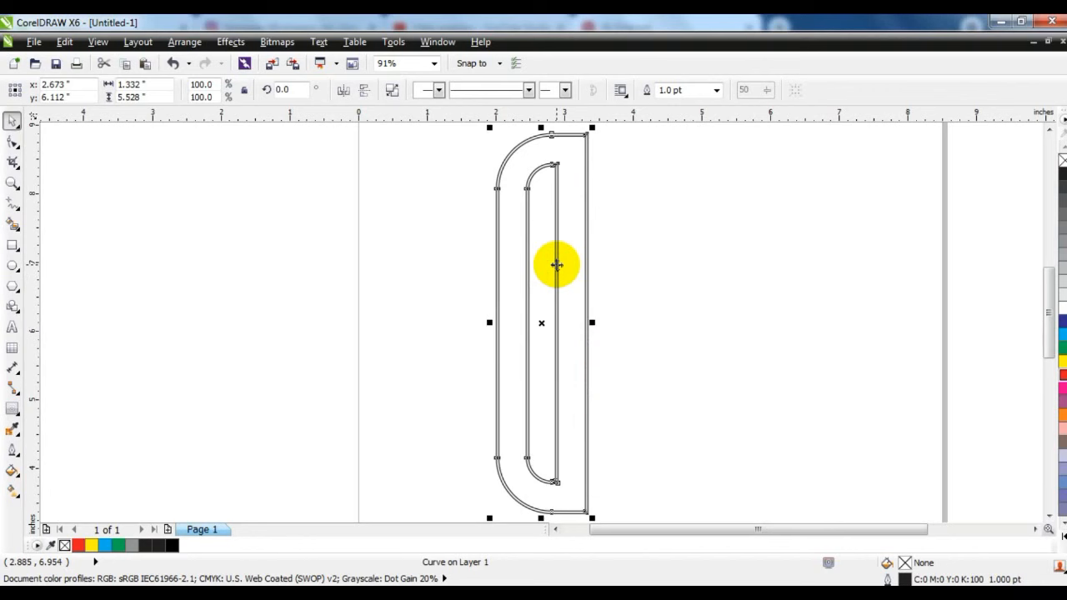
left_click(846, 275)
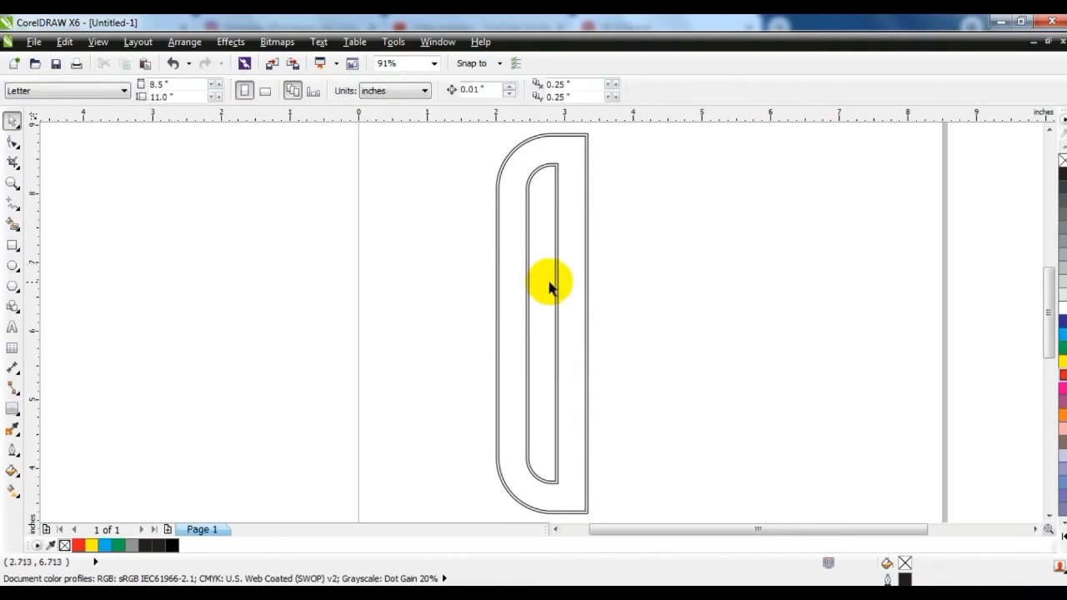
- Create a horizontally mirrored copy of the double-lined half-shape to its right, leaving a narrow gap between the two
left_click(557, 284)
right_click(557, 285)
left_click(592, 172)
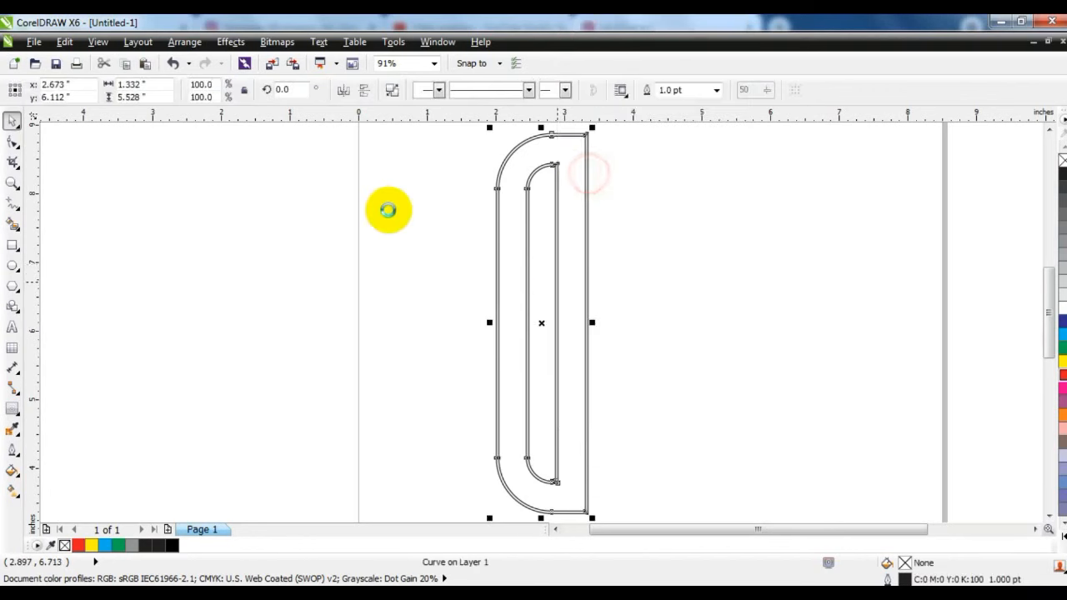
left_click(389, 210)
right_click(310, 206)
left_click(337, 304)
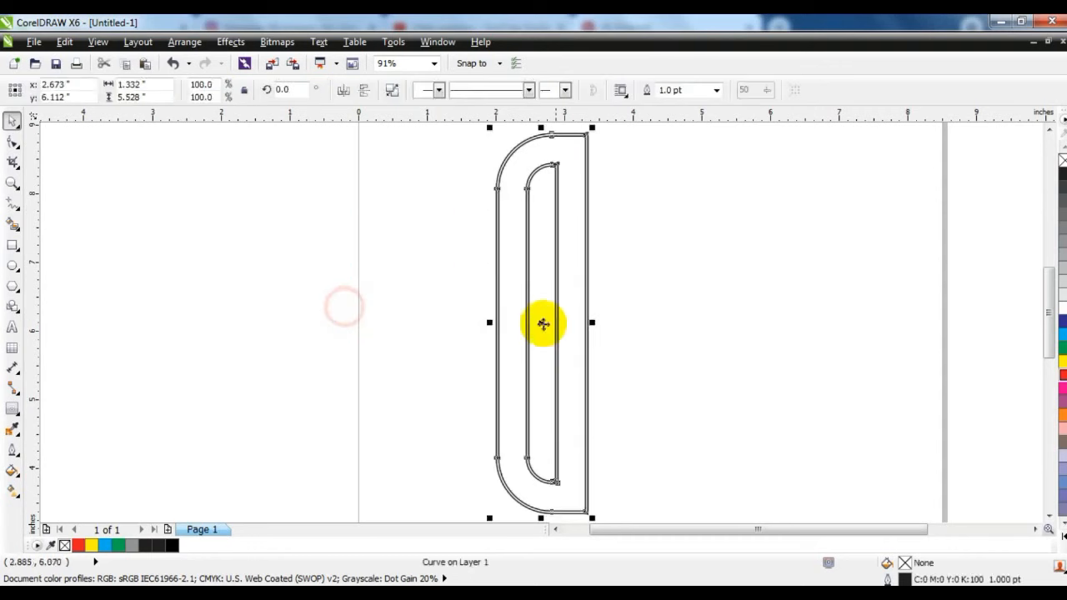
left_click_drag(490, 321, 636, 295)
key("Escape")
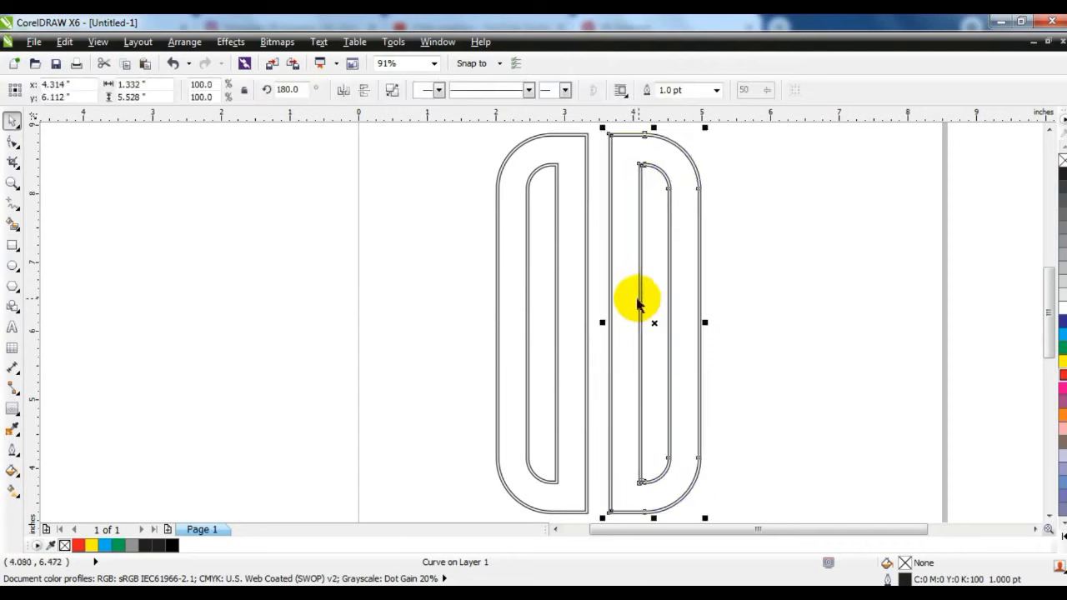
- Reduce the height of both halves to about 4.58 inches and add a copy of the pair rotated 90 degrees across them
left_click(585, 218, "shift")
left_click_drag(598, 127, 601, 159)
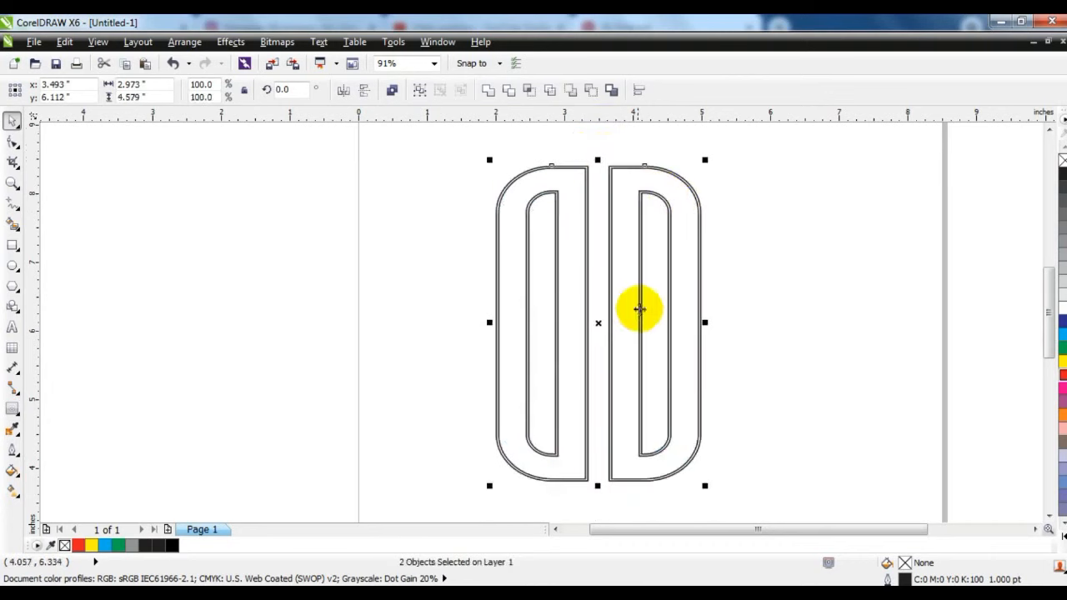
left_click(638, 305)
left_click_drag(703, 163, 700, 394)
left_click(817, 334)
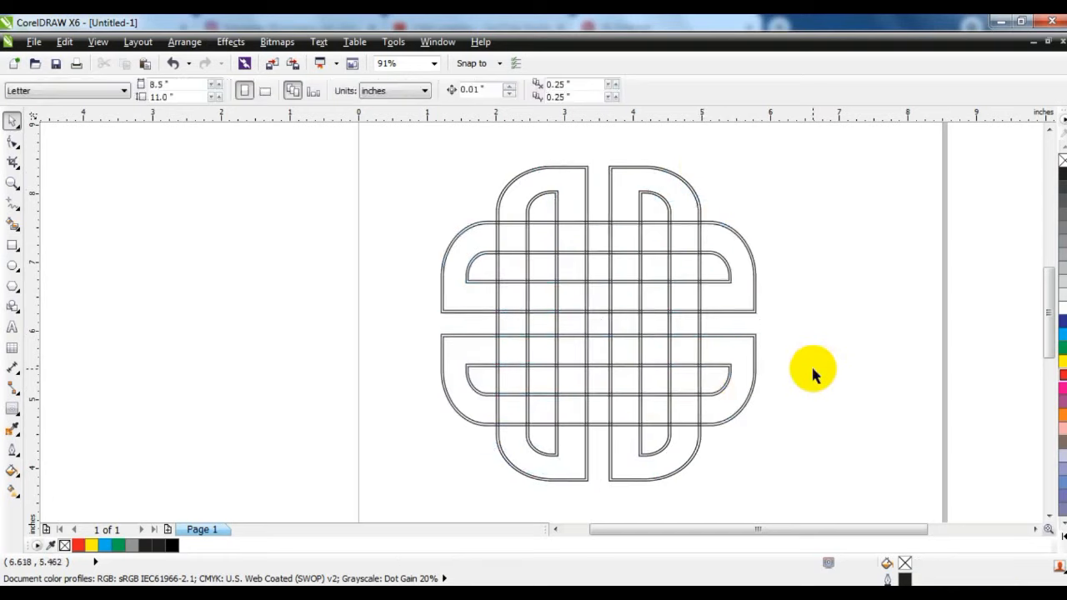
- Combine all four overlapping shapes into one curve and set its outline width to 0.5 pt
left_click(12, 183)
left_click_drag(414, 157, 825, 488)
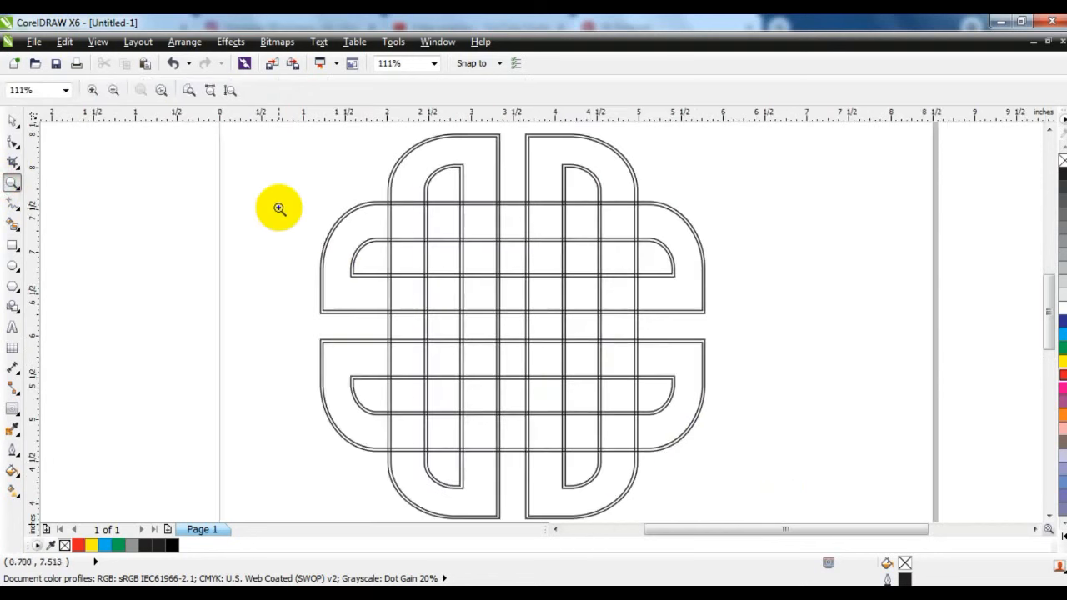
left_click(14, 120)
left_click_drag(270, 124, 755, 515)
left_click(389, 91)
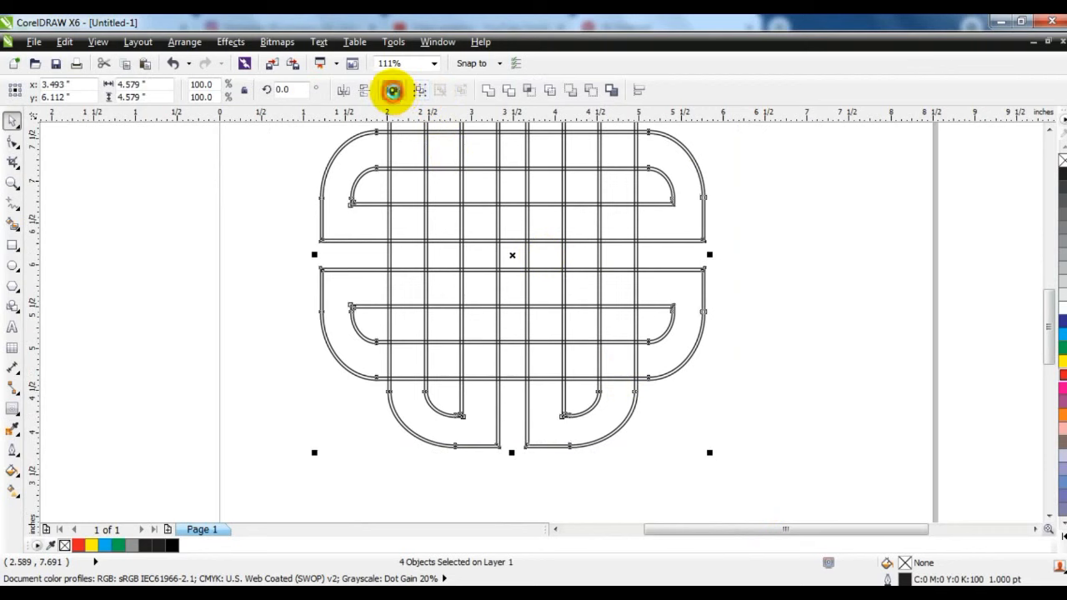
left_click(671, 91)
scroll(512, 309, "up", 1)
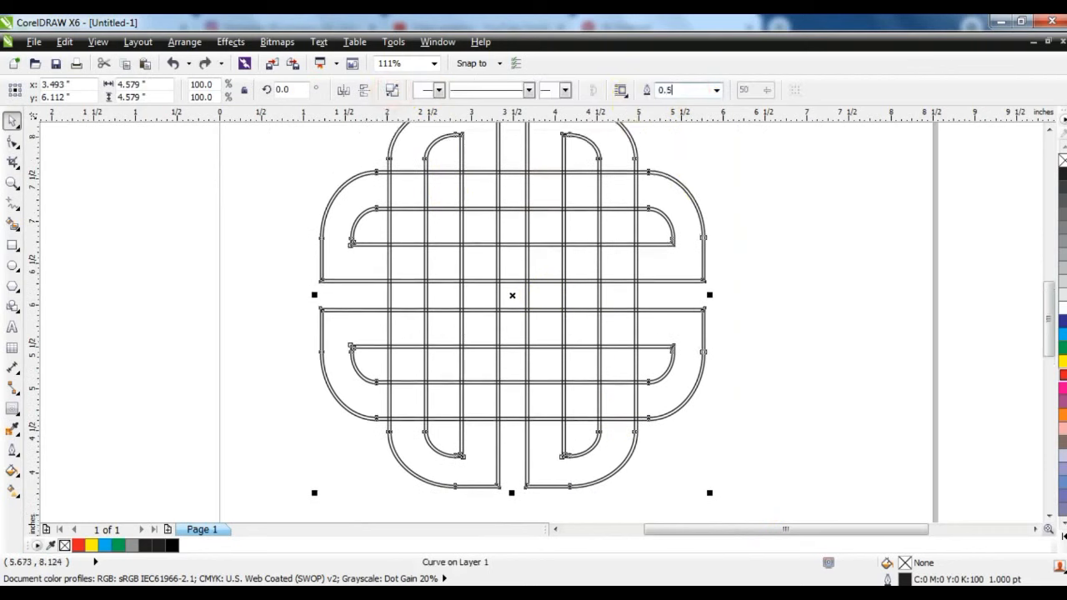
type("0.5")
key("Return")
left_click(783, 304)
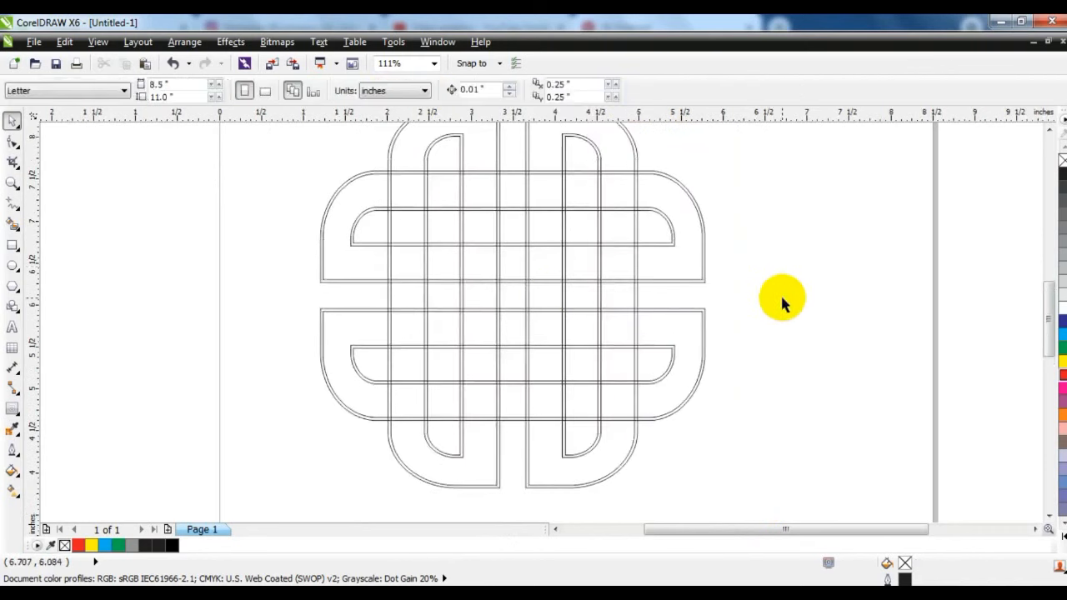
- Use Smart Fill with a black fill color on the band segment at the top of the upper-left loop
left_click(12, 223)
left_click(172, 90)
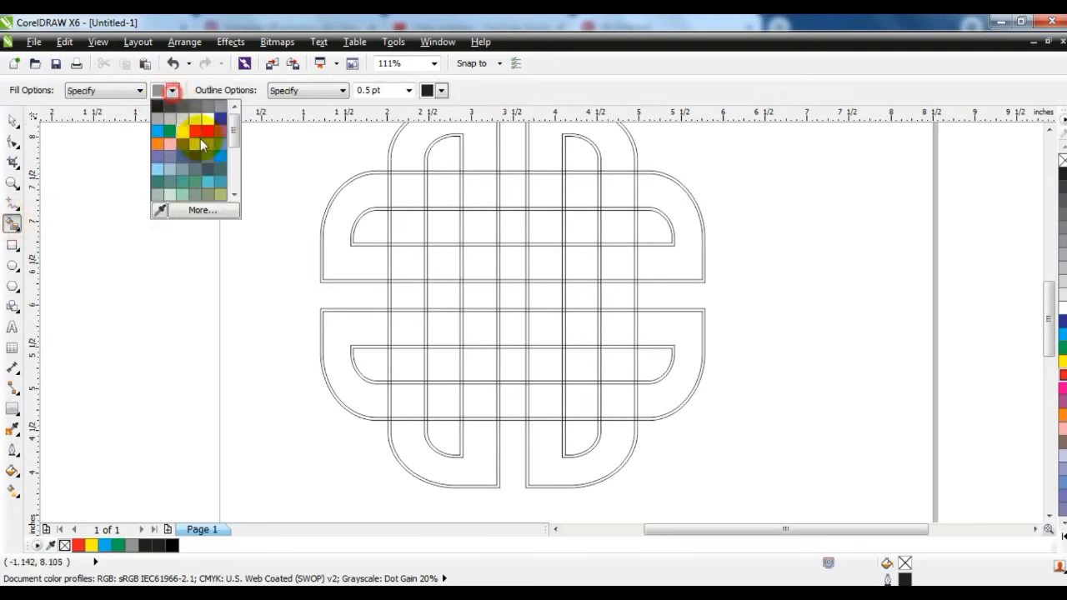
left_click_drag(234, 125, 245, 171)
scroll(172, 200, "down", 2)
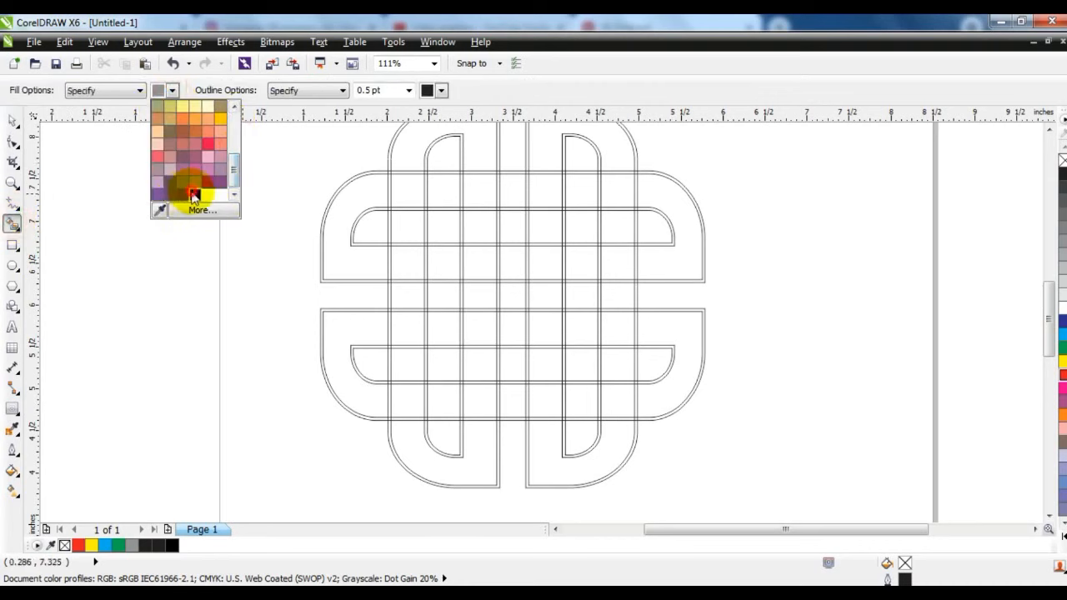
left_click(170, 195)
left_click(1049, 129)
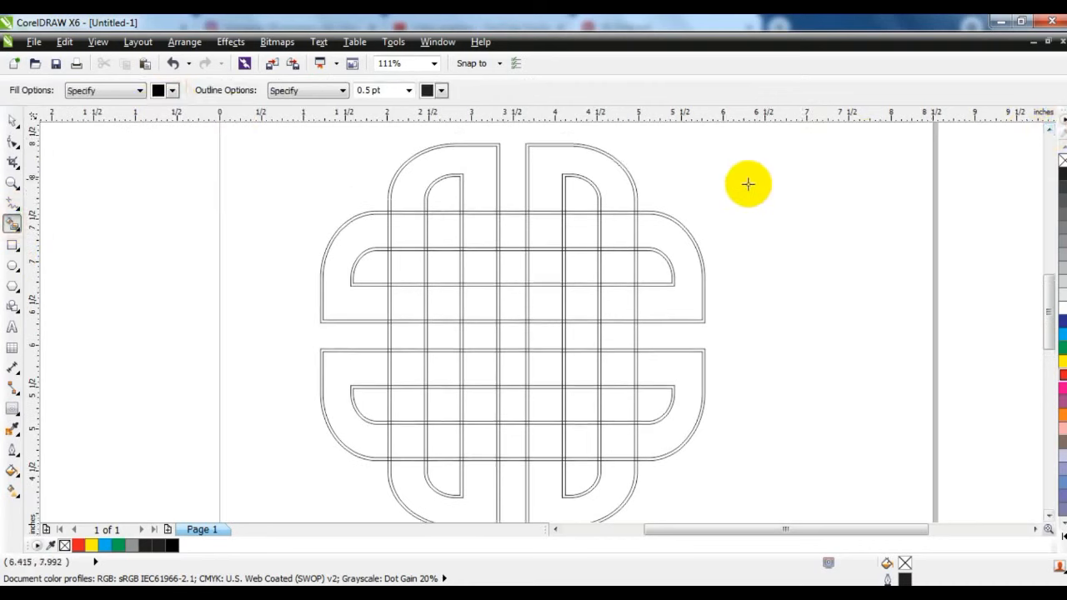
left_click(407, 191)
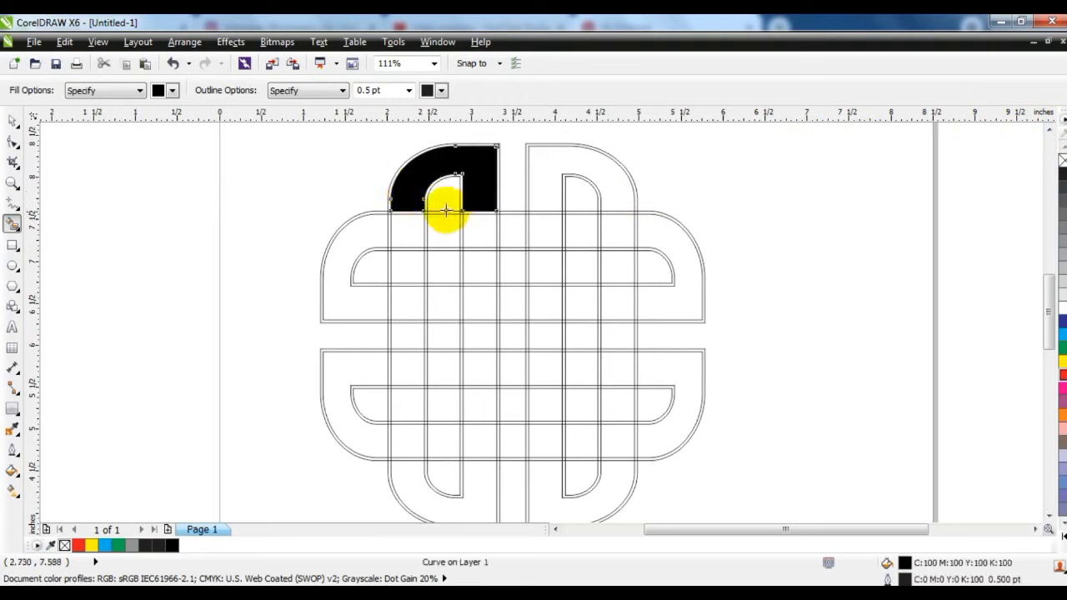
- Fill the upper-left loop's inner vertical band and the left loop's lower band, including its rounded end, with black
left_click(480, 224)
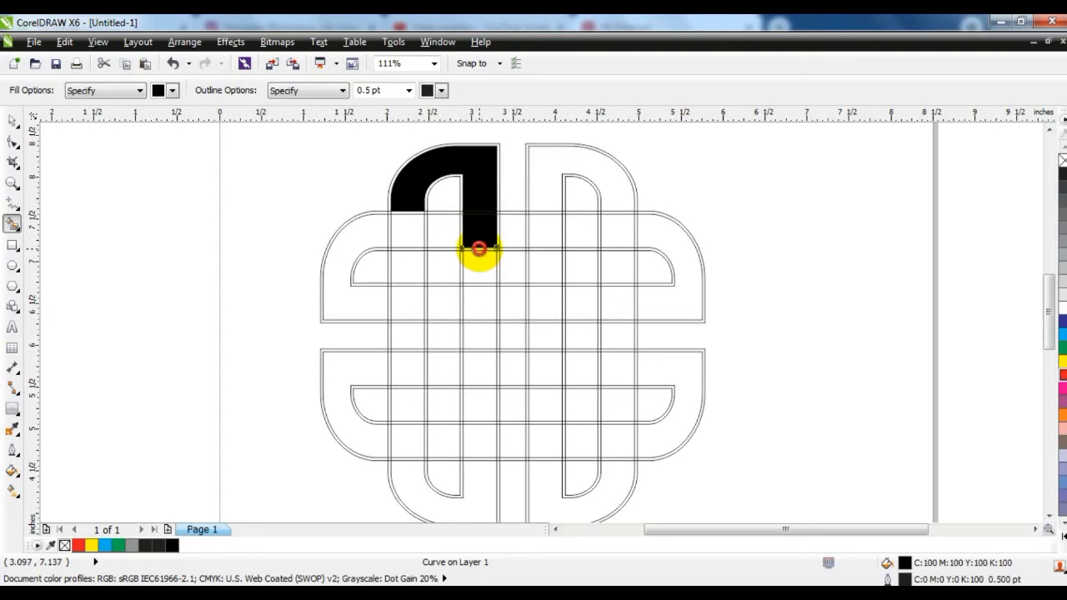
left_click(480, 265)
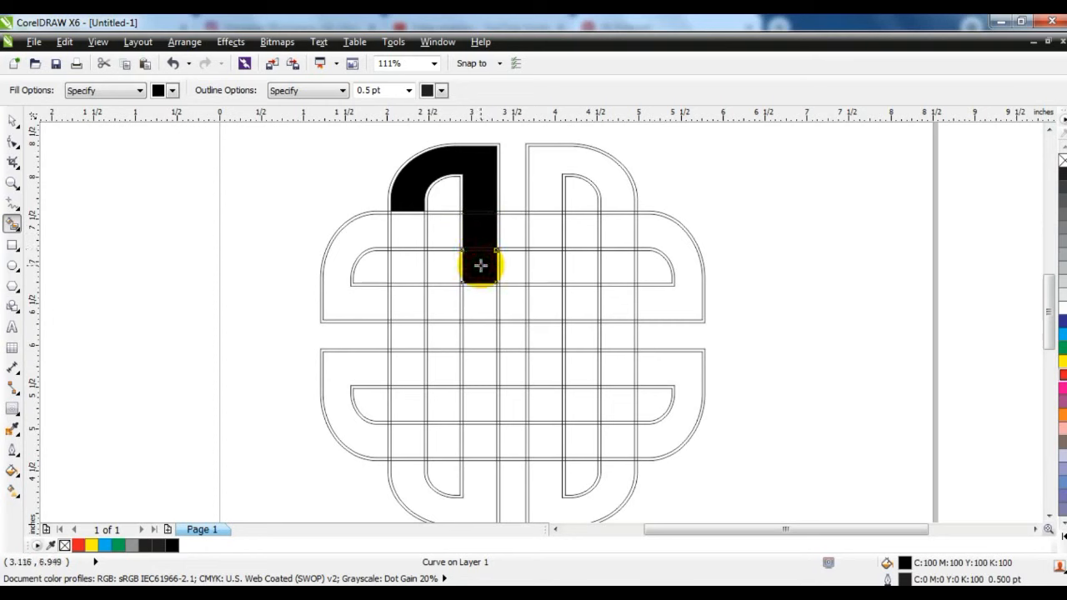
left_click(480, 302)
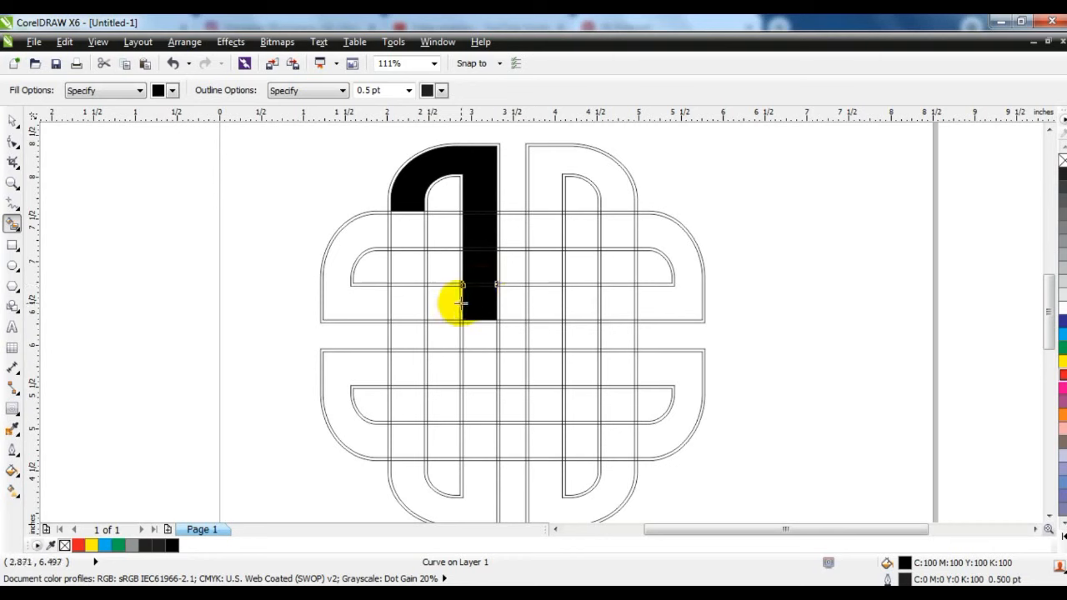
left_click(448, 304)
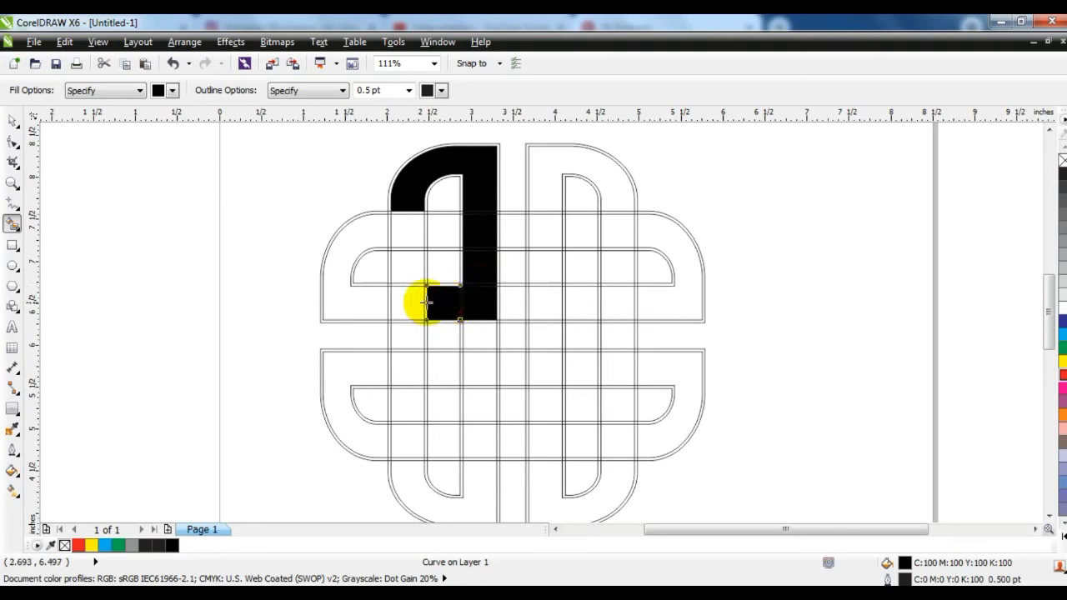
left_click(408, 302)
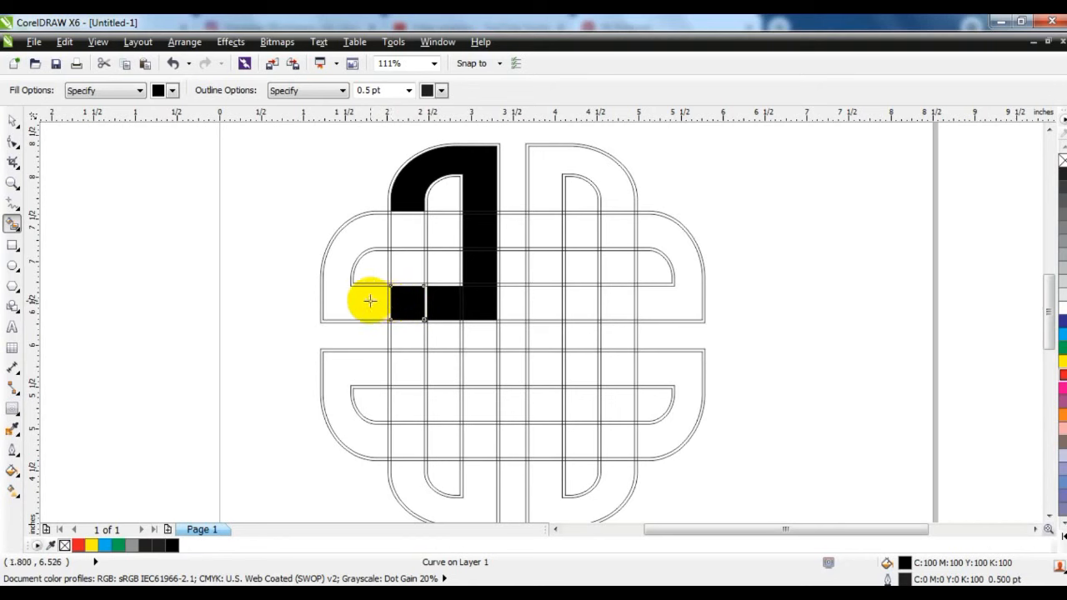
left_click(370, 301)
- Fill the left loop's upper band up to the inner vertical band, and the outer-left vertical band down across the middle gap, with black
left_click(395, 228)
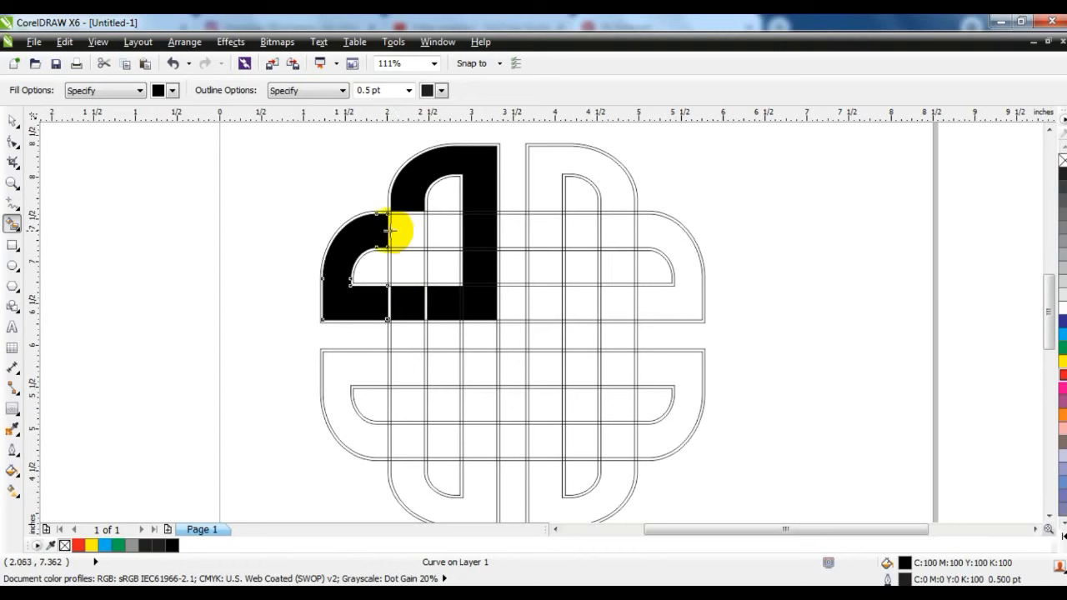
left_click(441, 231)
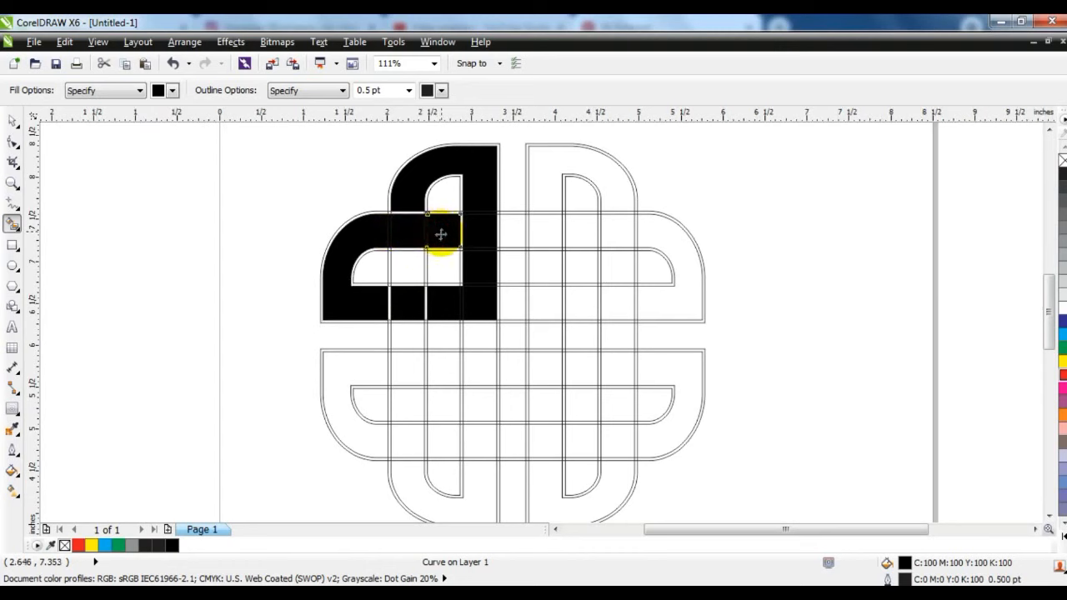
left_click(406, 266)
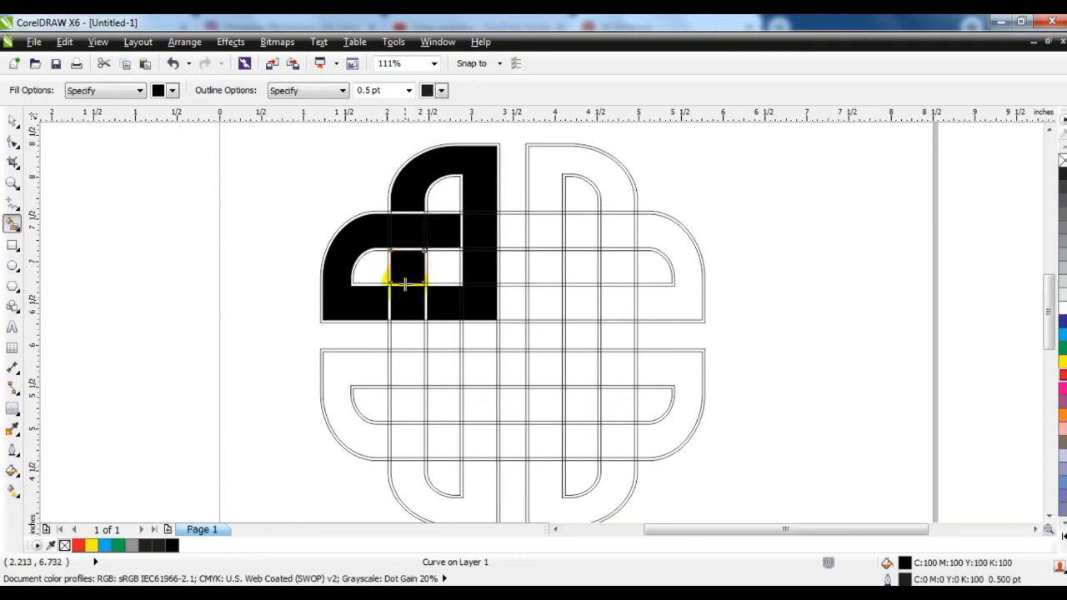
left_click(409, 321)
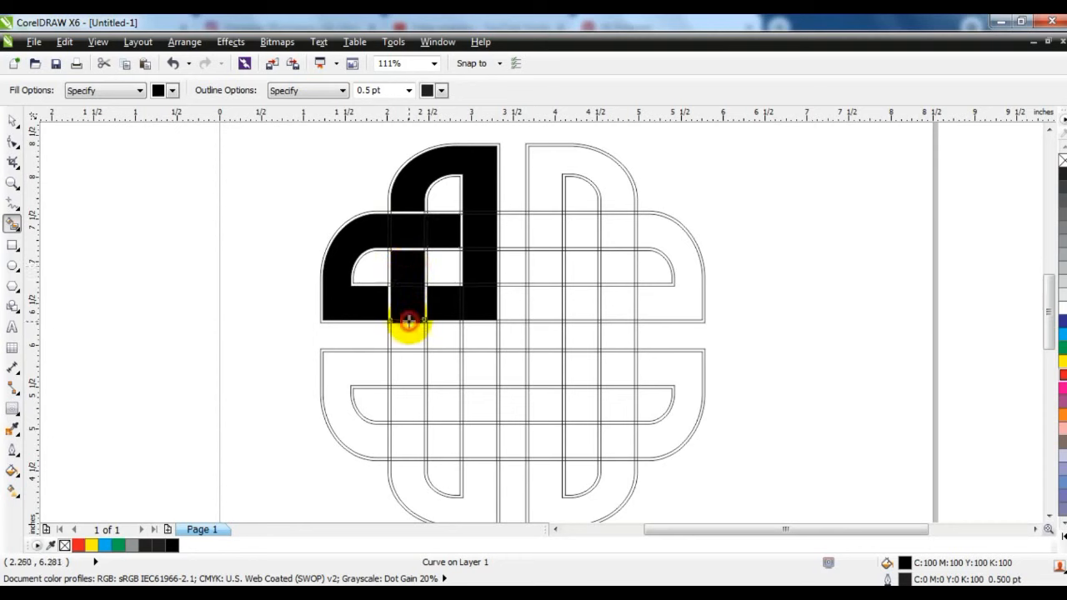
left_click(406, 335)
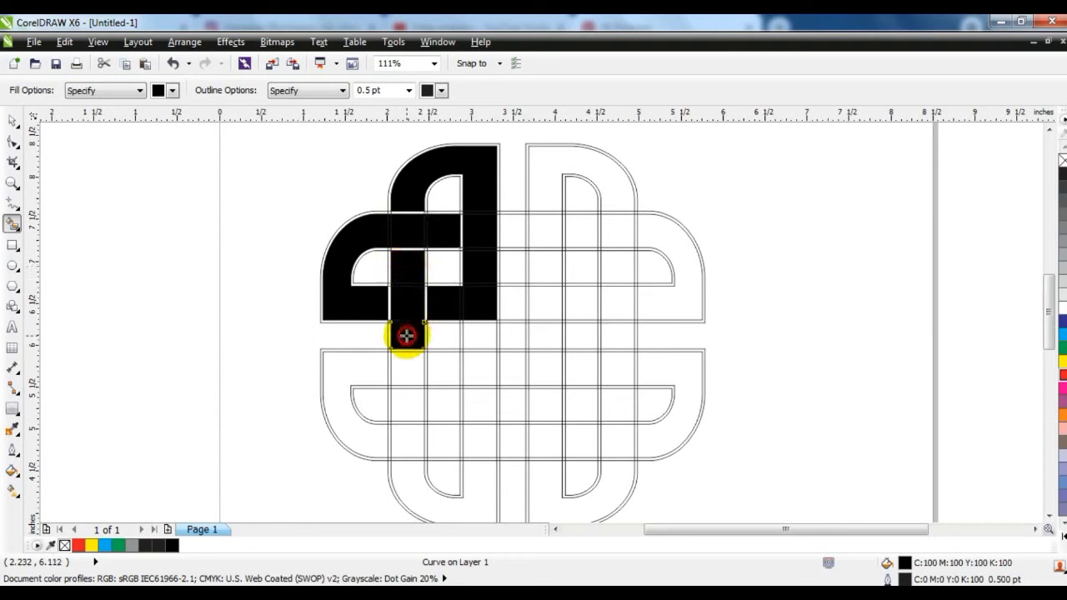
- Fill the middle pieces of the topmost horizontal band and the upper-right loop with its outer vertical band with black
left_click(522, 228)
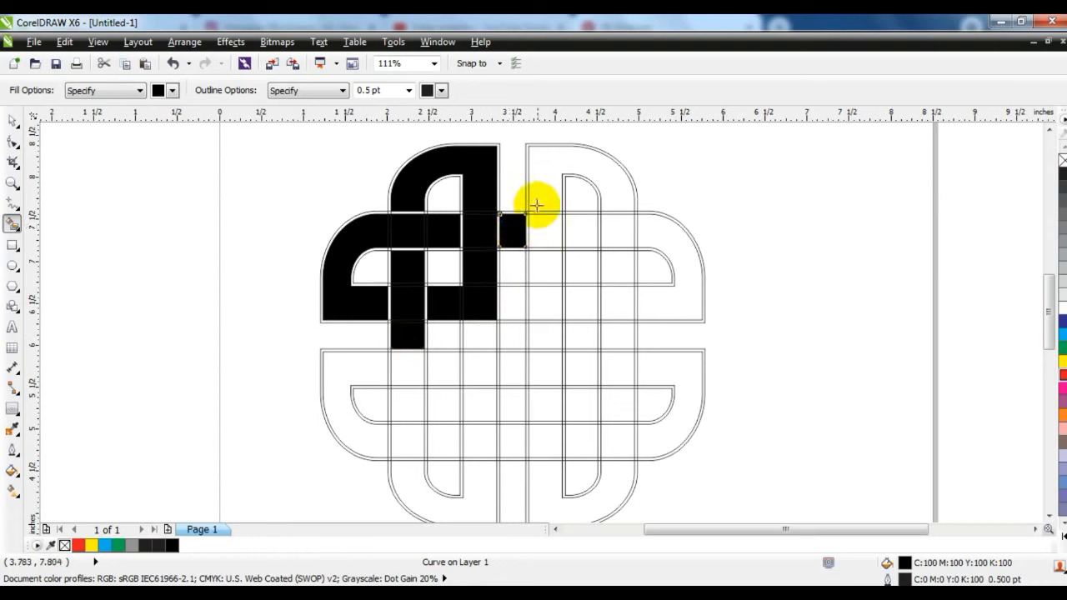
left_click(546, 229)
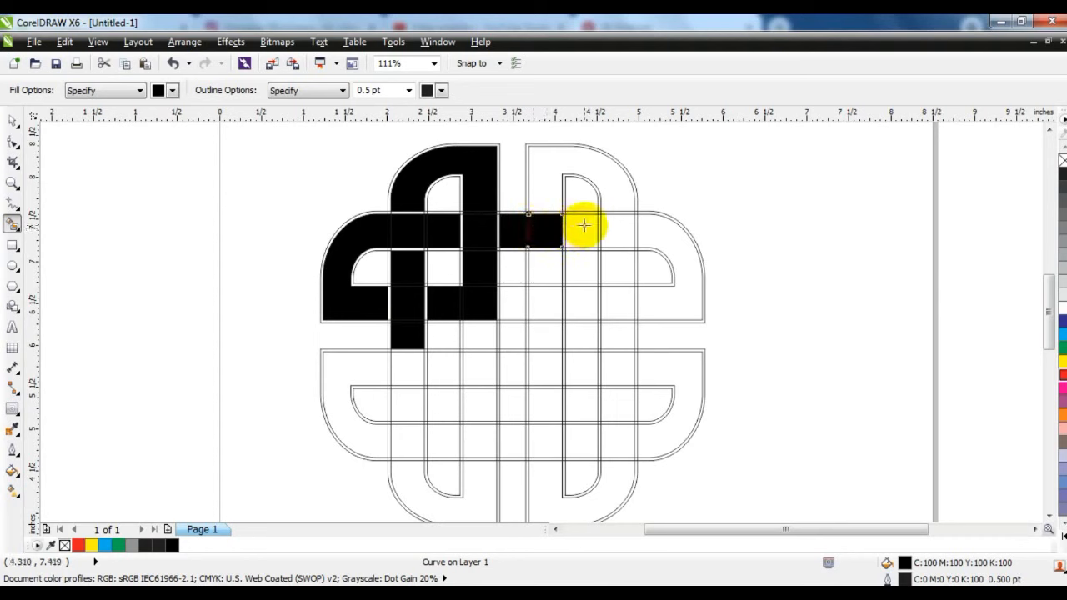
left_click(574, 226)
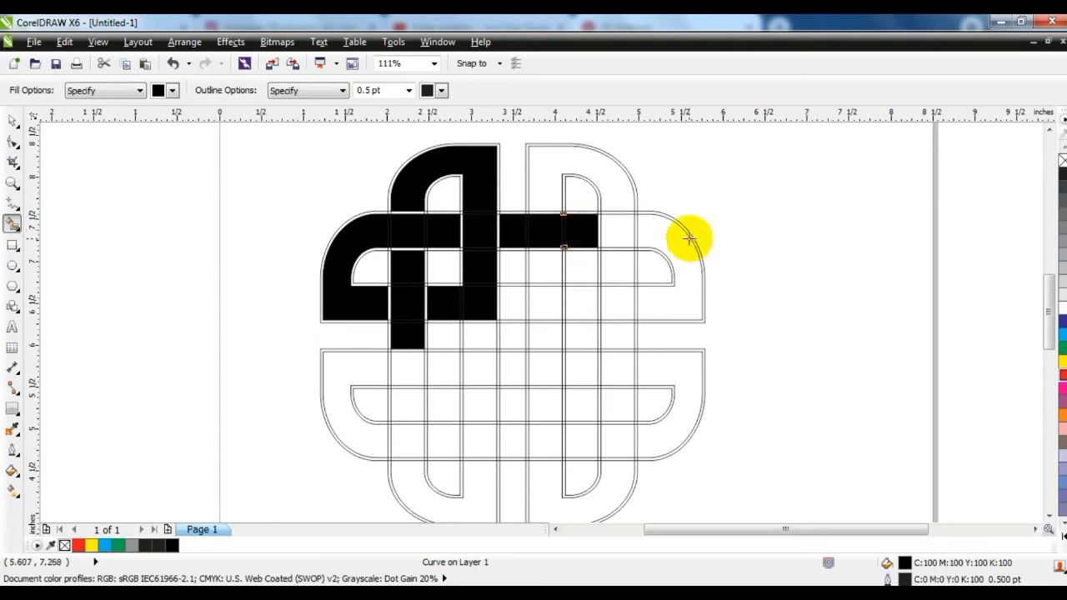
left_click(546, 195)
left_click(620, 219)
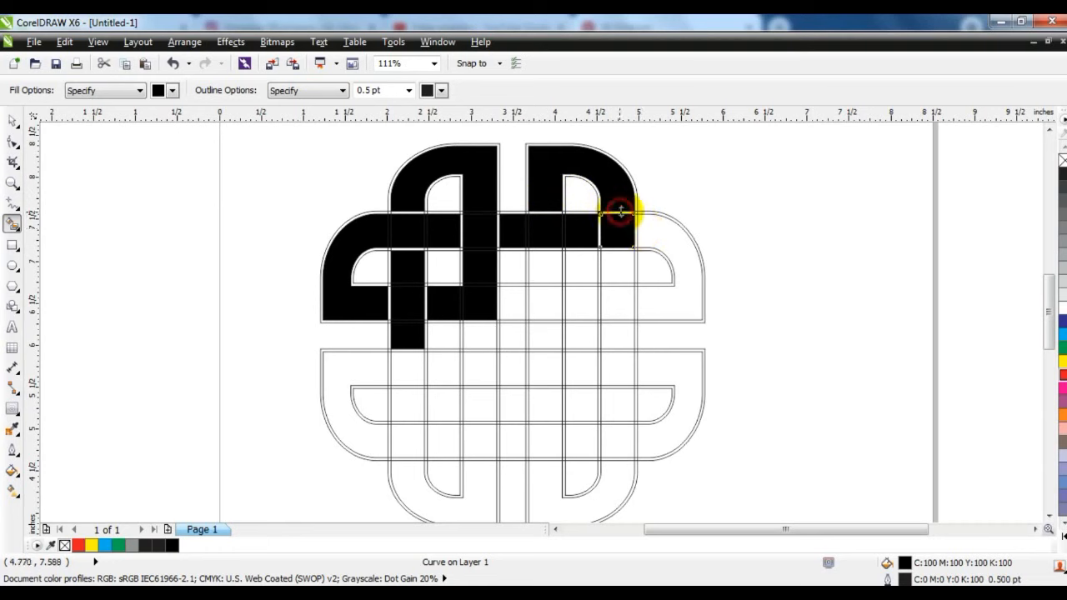
left_click(623, 264)
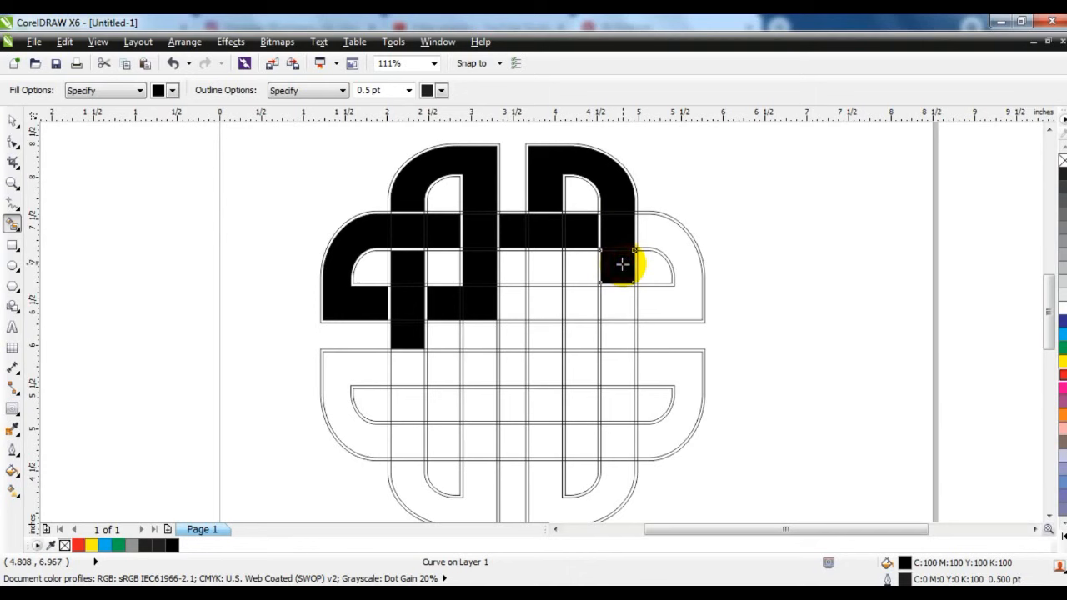
- Fill the upper horizontal shape's right end, its lower band inward to the center gap, and the inner vertical piece above it with black
left_click(647, 230)
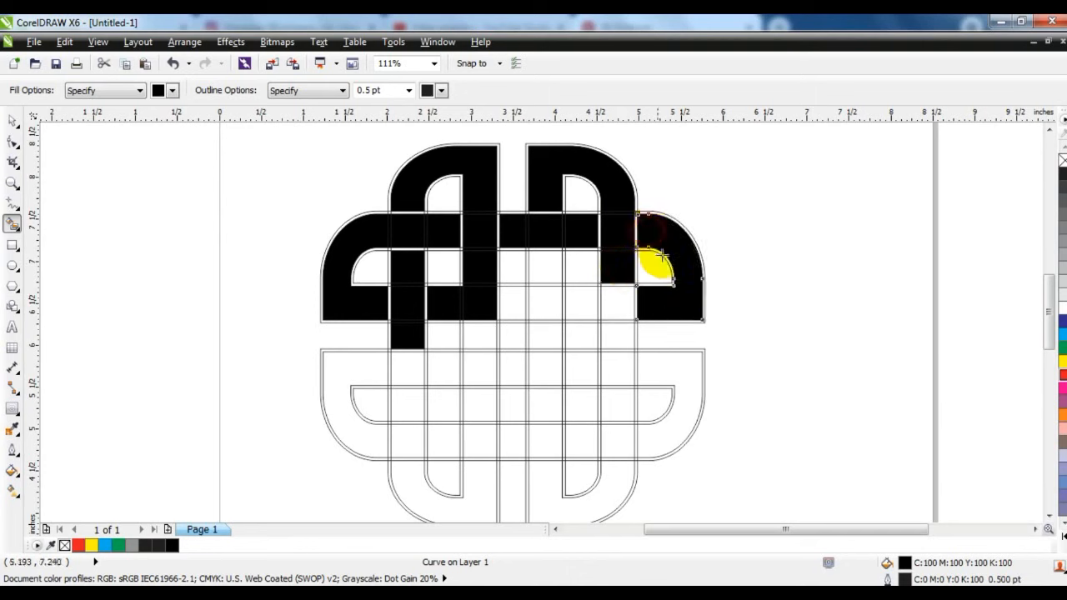
left_click(615, 303)
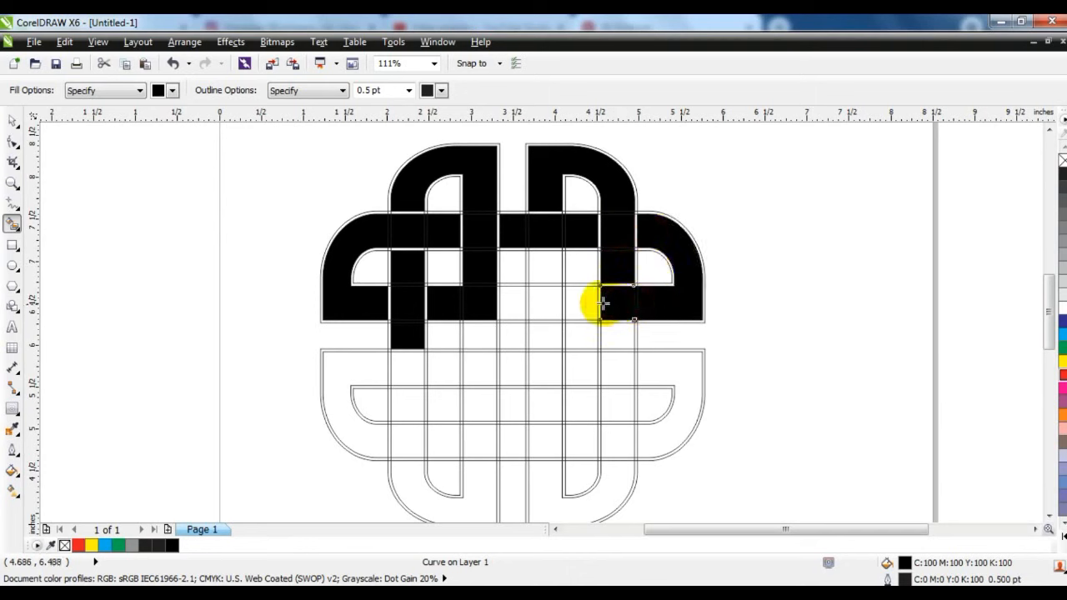
left_click(599, 302)
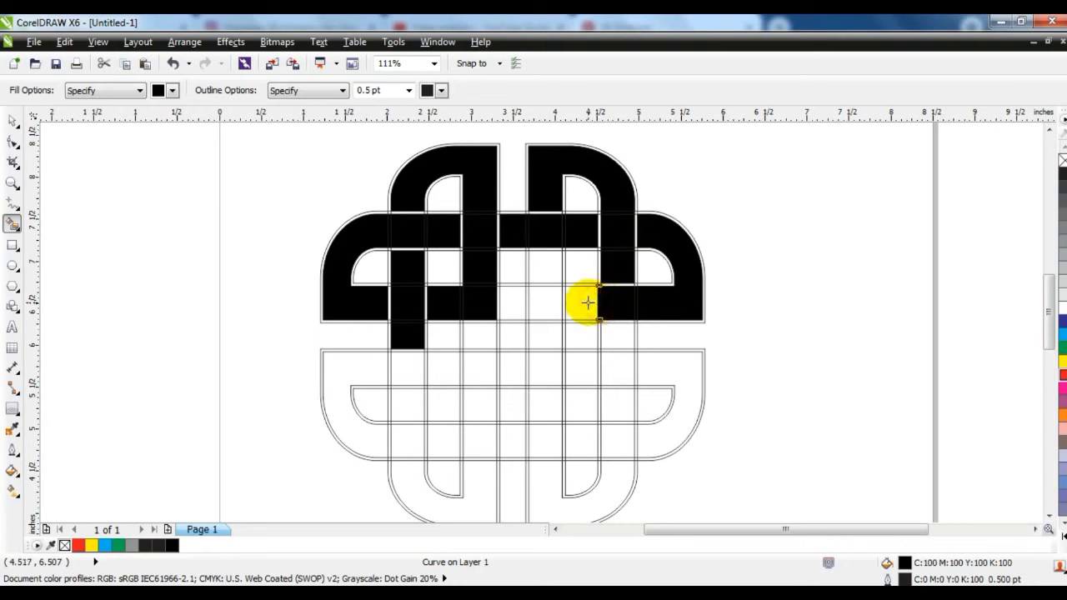
left_click(587, 302)
left_click(544, 305)
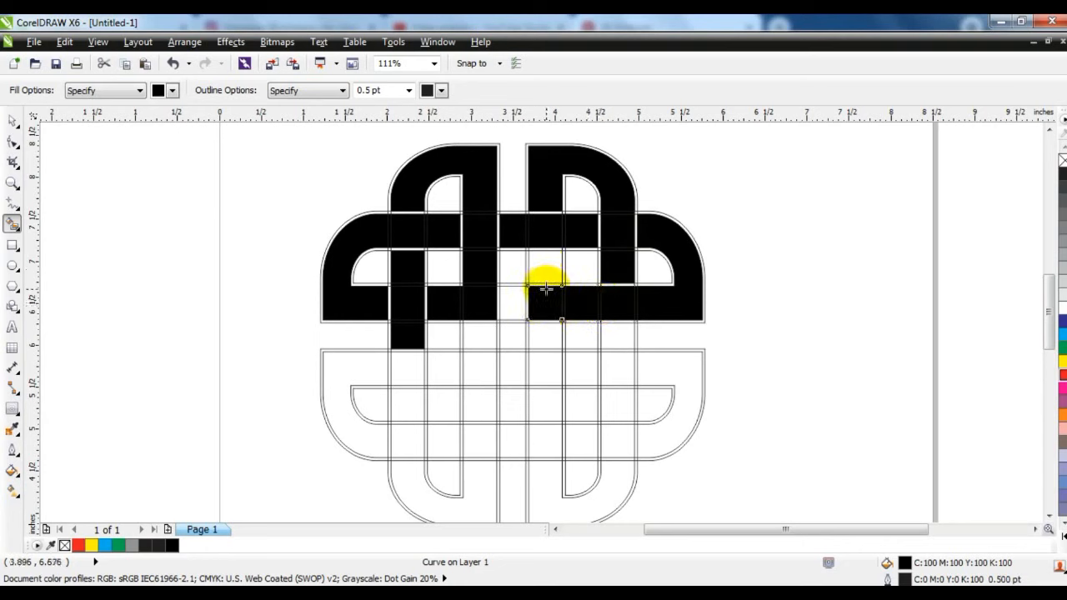
left_click(550, 266)
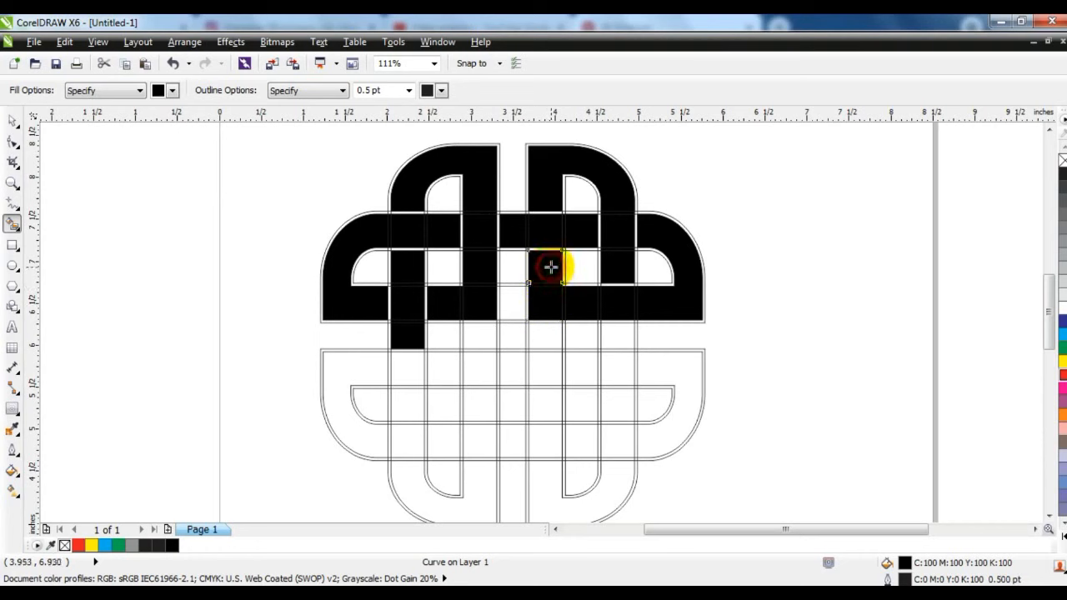
- Fill the lower horizontal shape's left rounded end and its upper band inward to the center gap with black
left_click(353, 372)
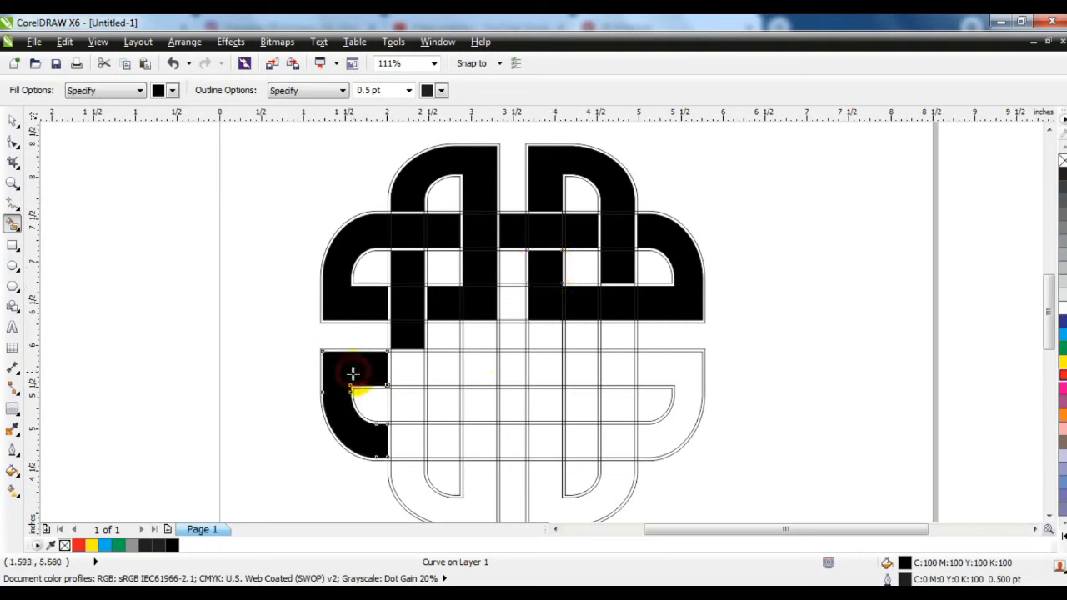
left_click(403, 368)
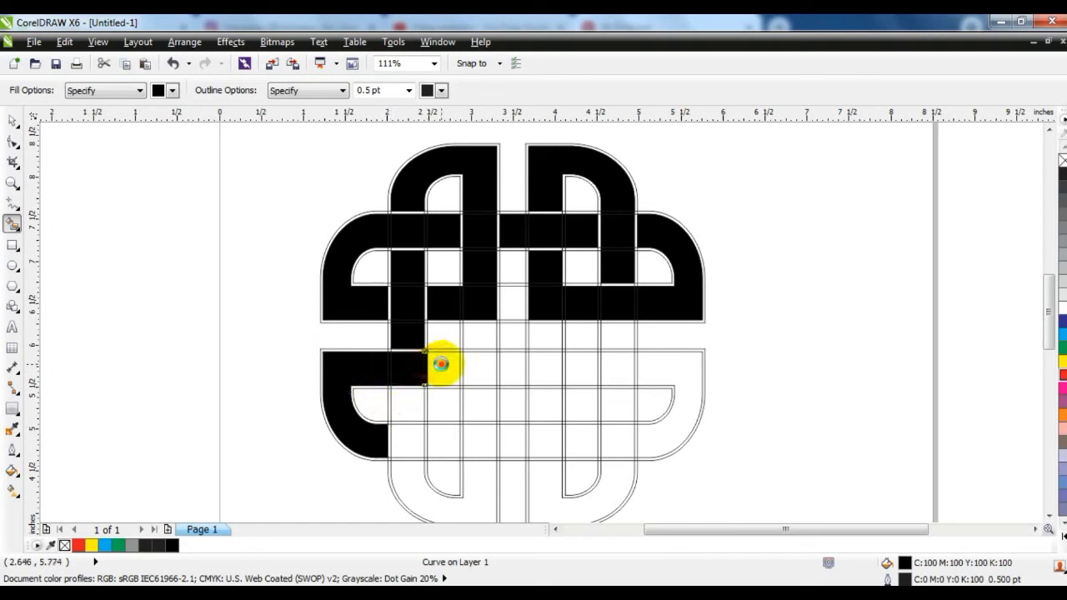
left_click(441, 364)
left_click(477, 364)
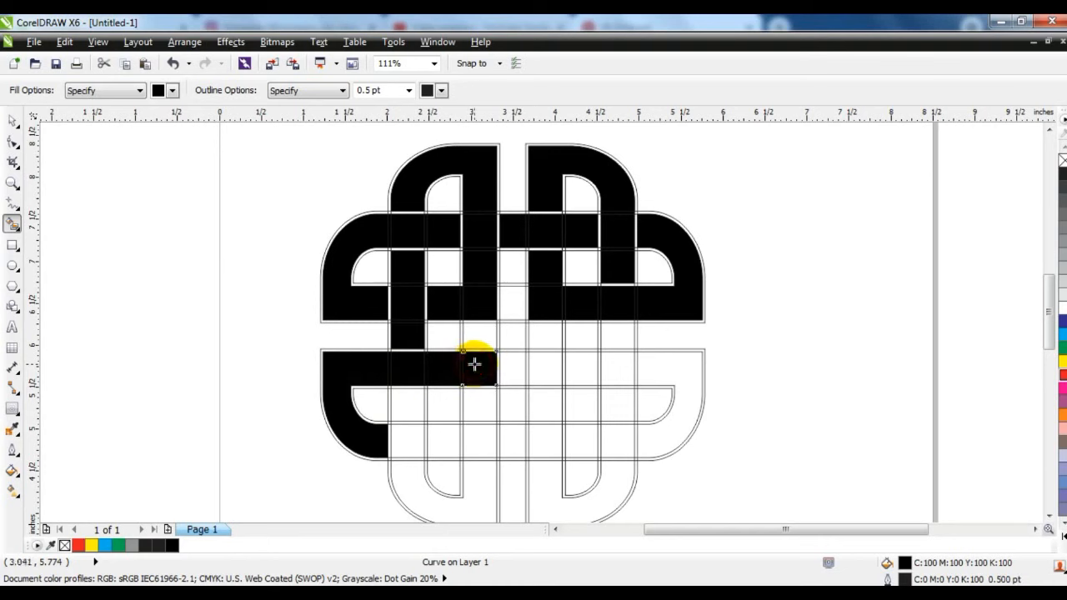
- Fill the inner vertical band below that corner and the bottom-left rounded loop with black
left_click(474, 401)
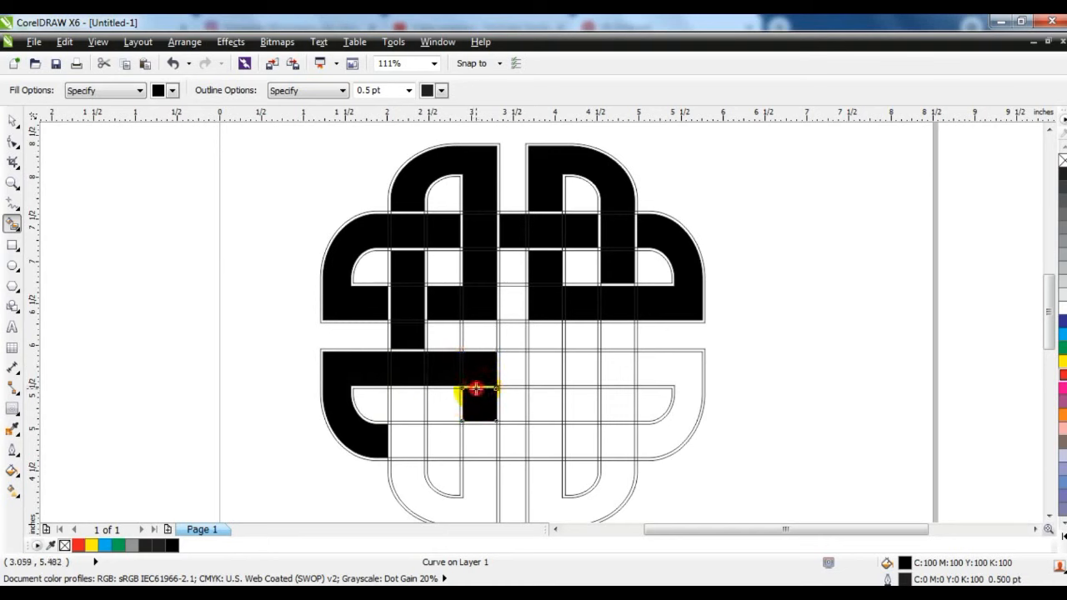
left_click(475, 431)
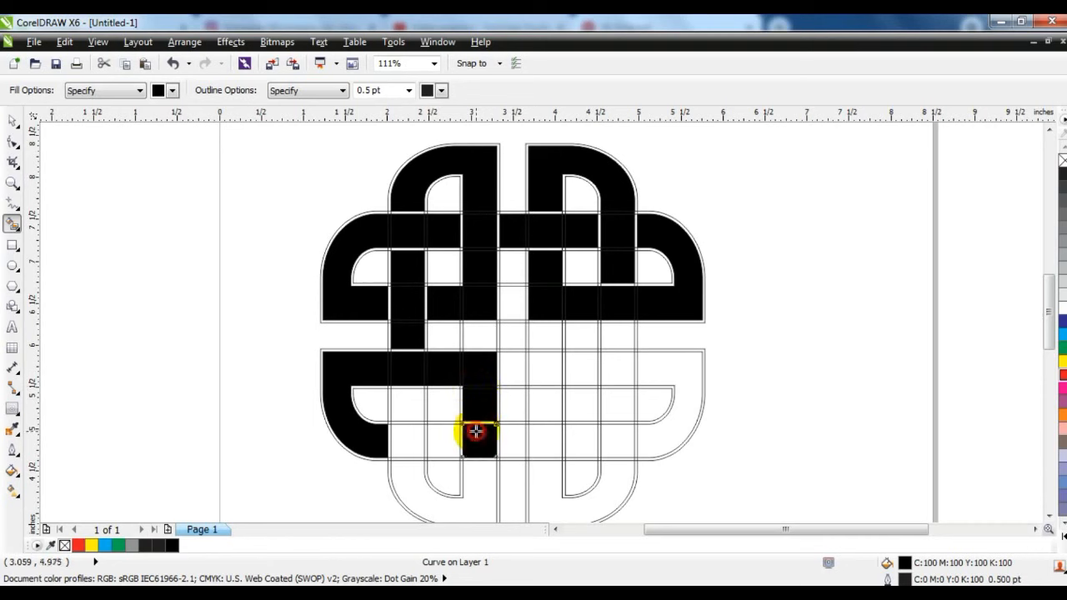
left_click(479, 478)
left_click(483, 492)
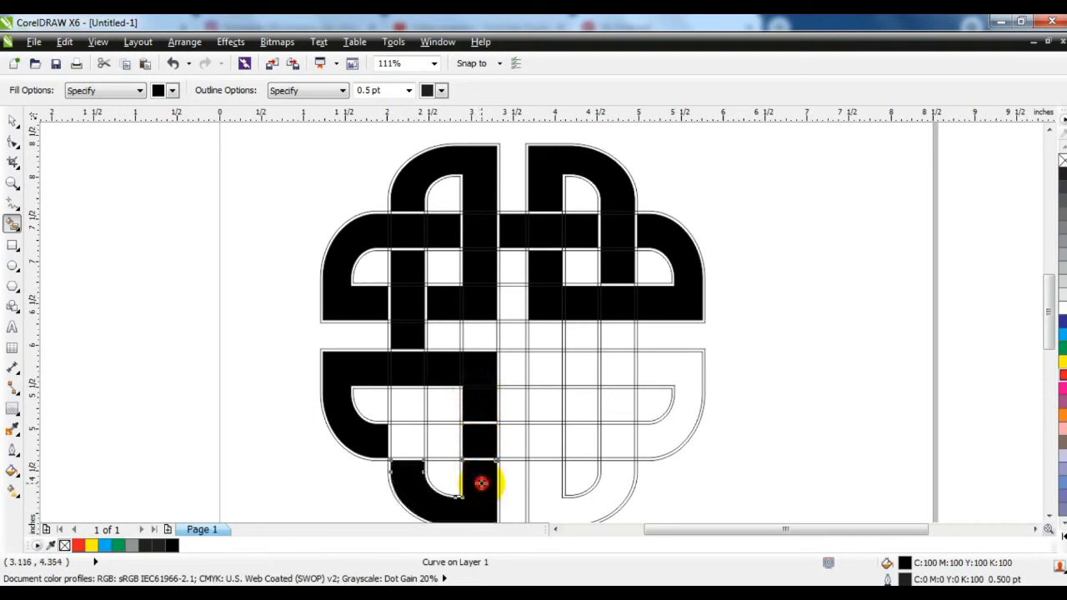
- Fill the lower-left loop's outer vertical band and extend the lowest horizontal band across the center gap with black
left_click(407, 452)
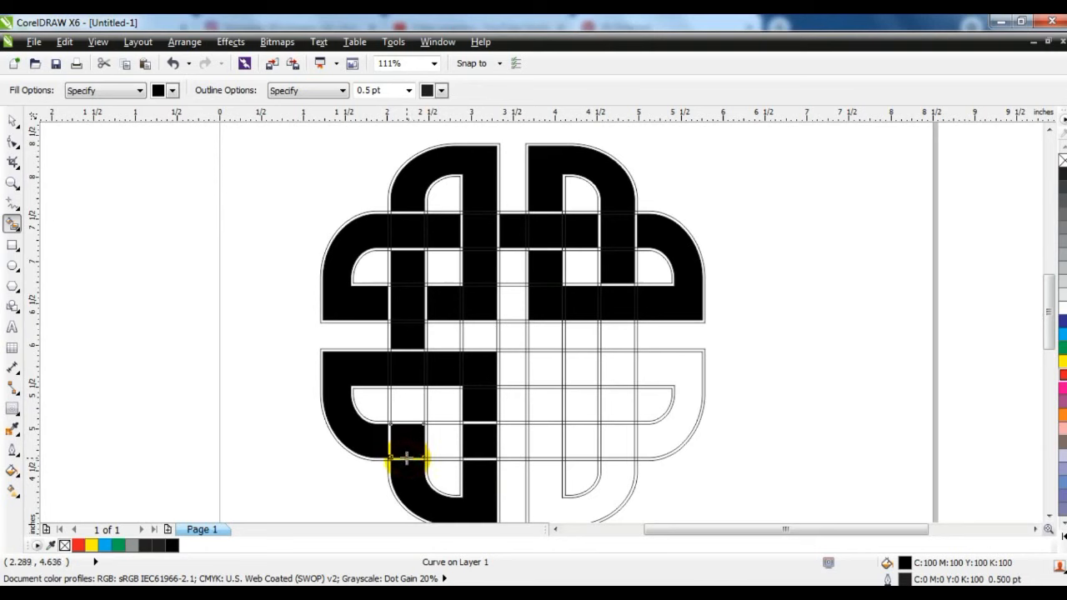
left_click(405, 409)
left_click(440, 437)
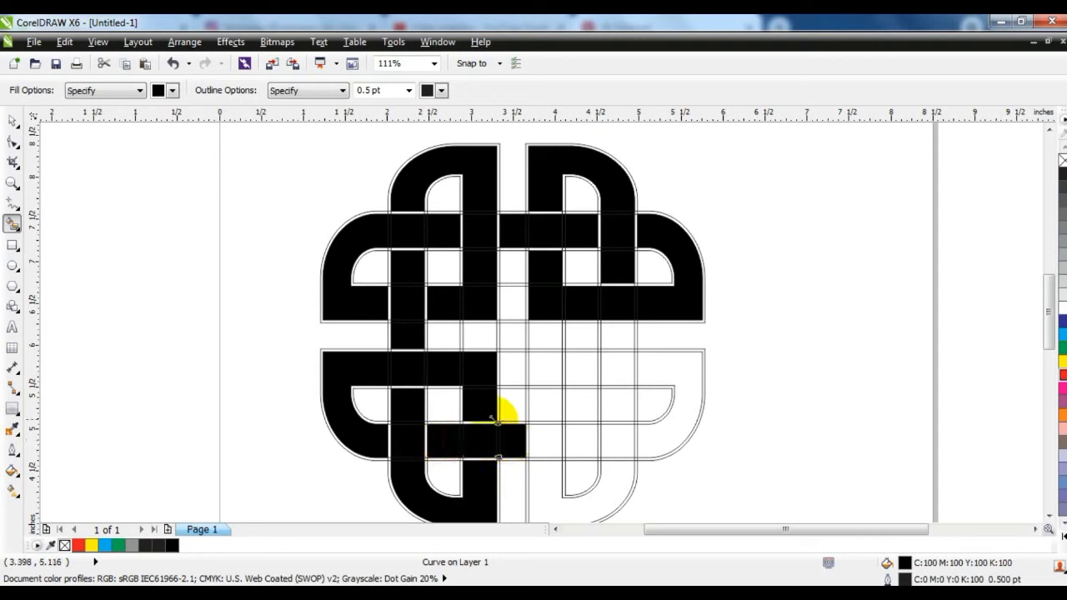
left_click(546, 438)
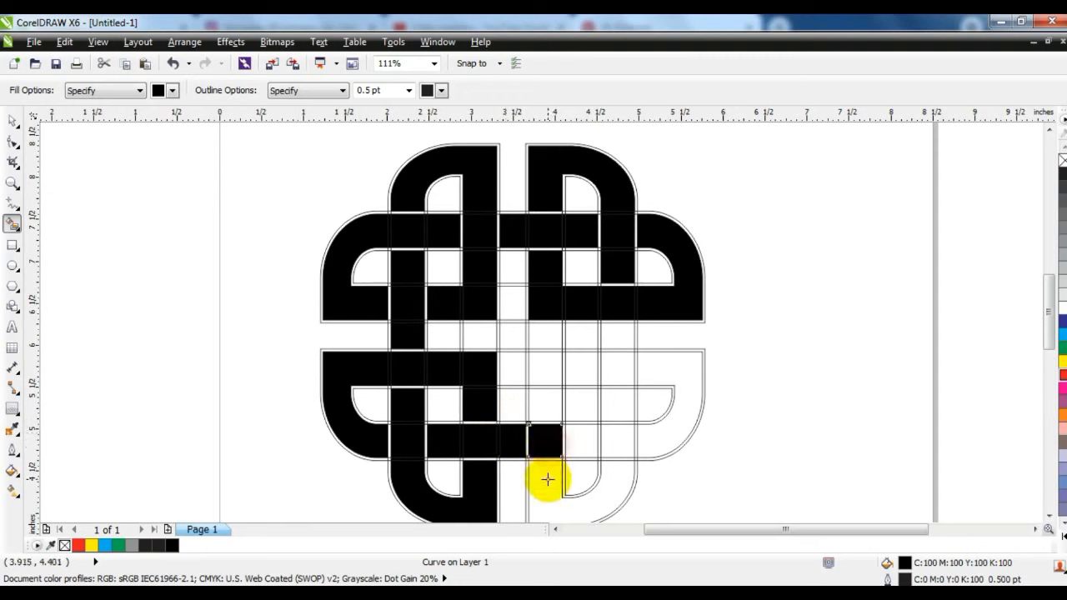
- Fill the bottom-right loop, the remaining right-hand pieces of the lowest horizontal band, and the lower shape's right rounded end with black
left_click(546, 480)
left_click(625, 445)
left_click(599, 440)
left_click(586, 442)
left_click(636, 440)
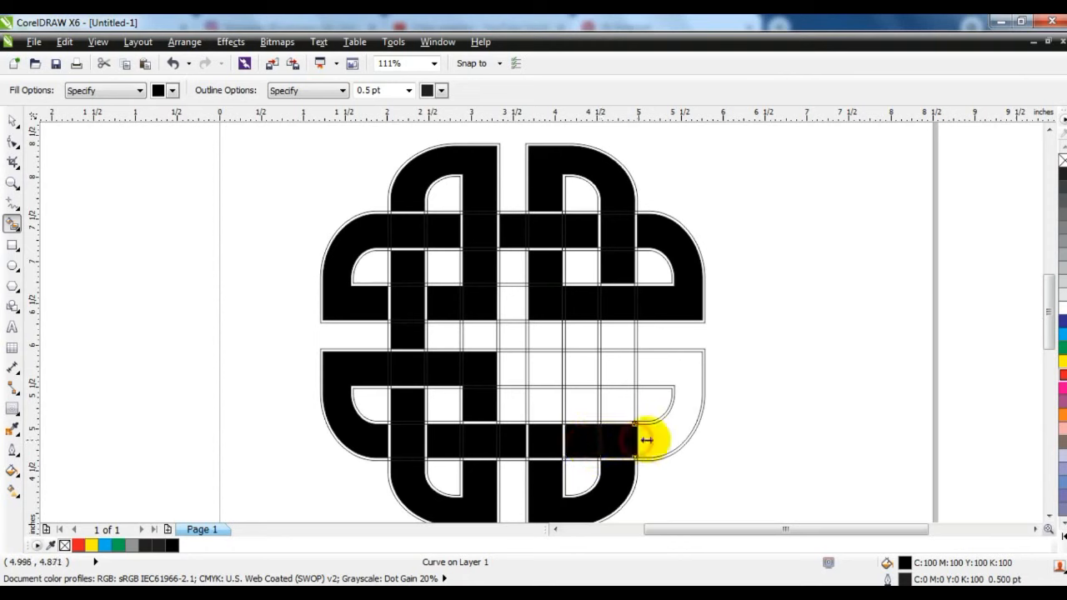
left_click(647, 439)
- Fill the outer-right vertical band up across the middle gap and the lower-right shape's upper band inward to the center with black
left_click(623, 370)
left_click(619, 401)
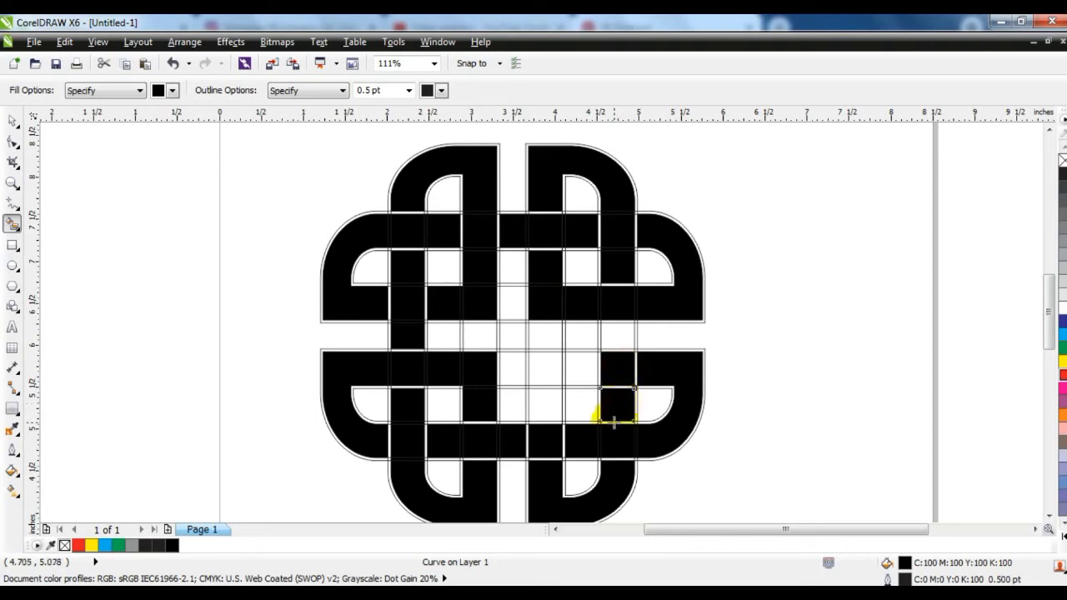
left_click(615, 342)
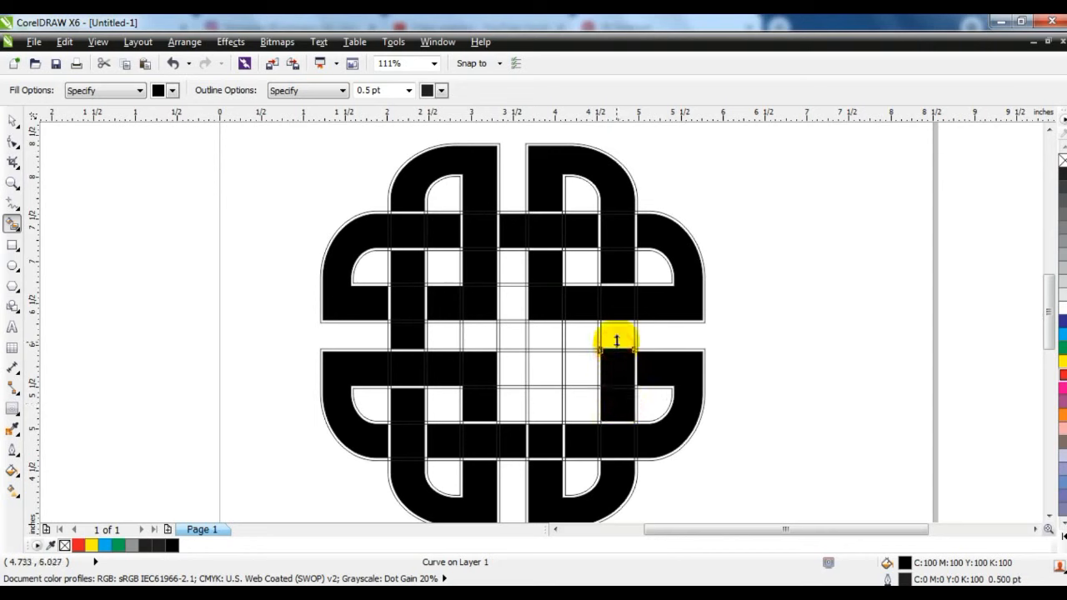
left_click(567, 363)
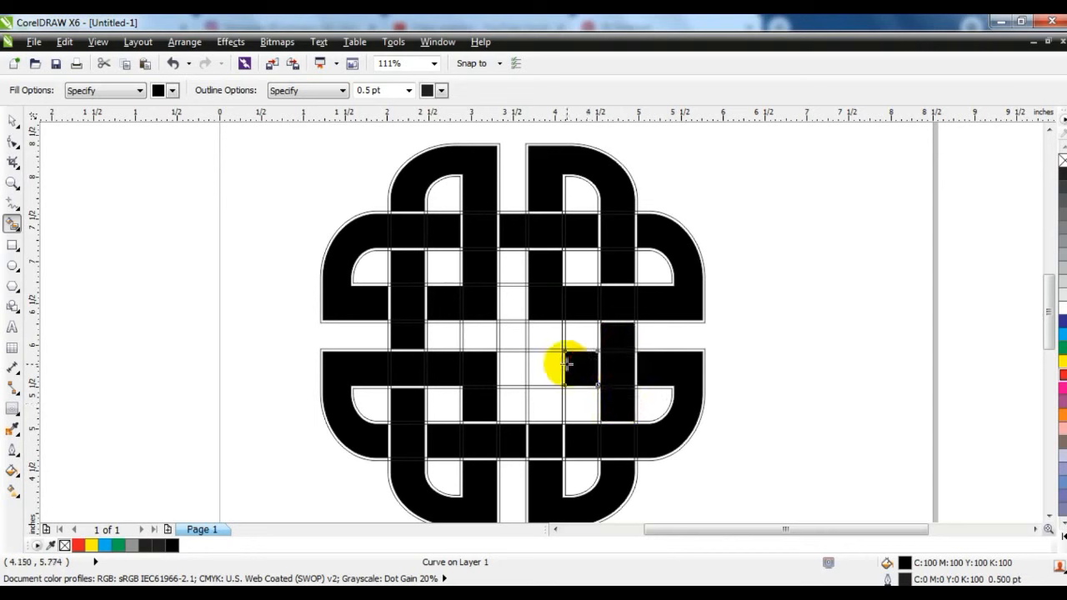
left_click(548, 364)
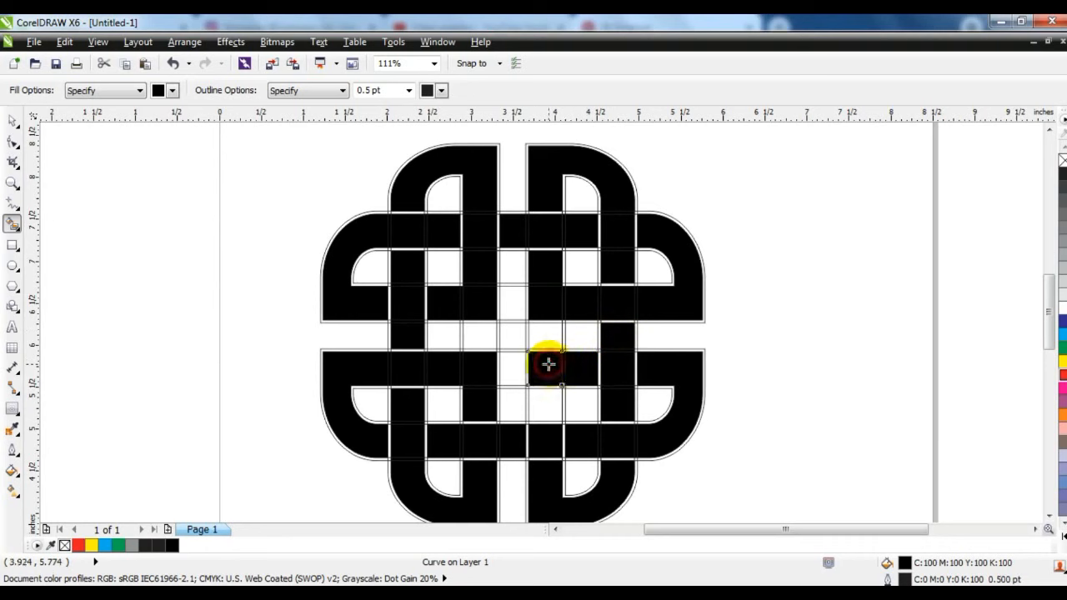
left_click(526, 366)
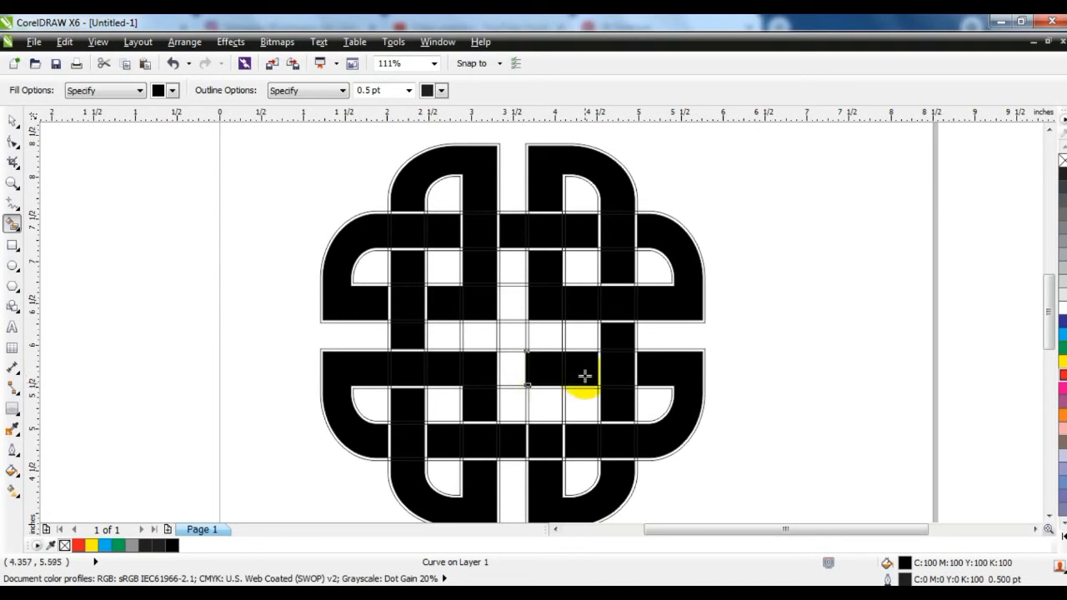
- Fill the remaining pieces of the lower-right shape's inner vertical band with black, from its upper corner across the lowest horizontal band to the bottom loop
left_click(542, 387)
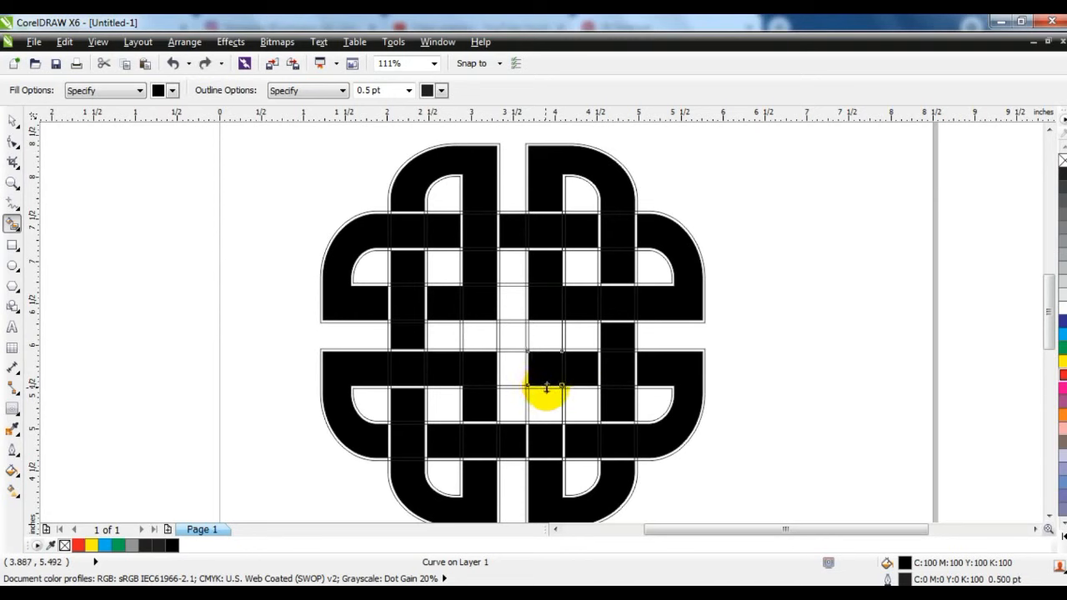
left_click(549, 399)
left_click(549, 387)
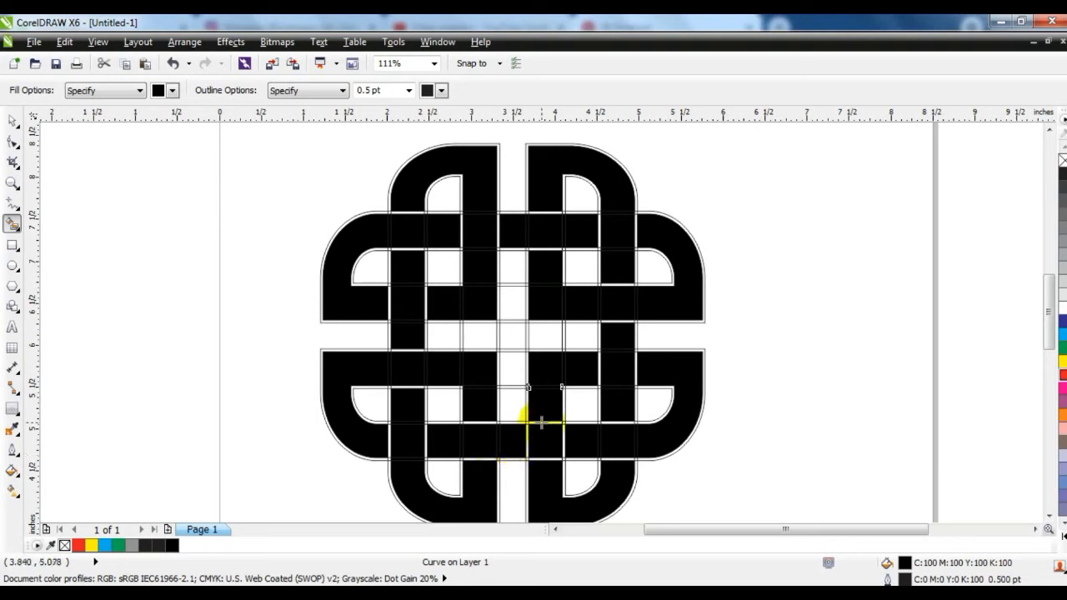
left_click(542, 458)
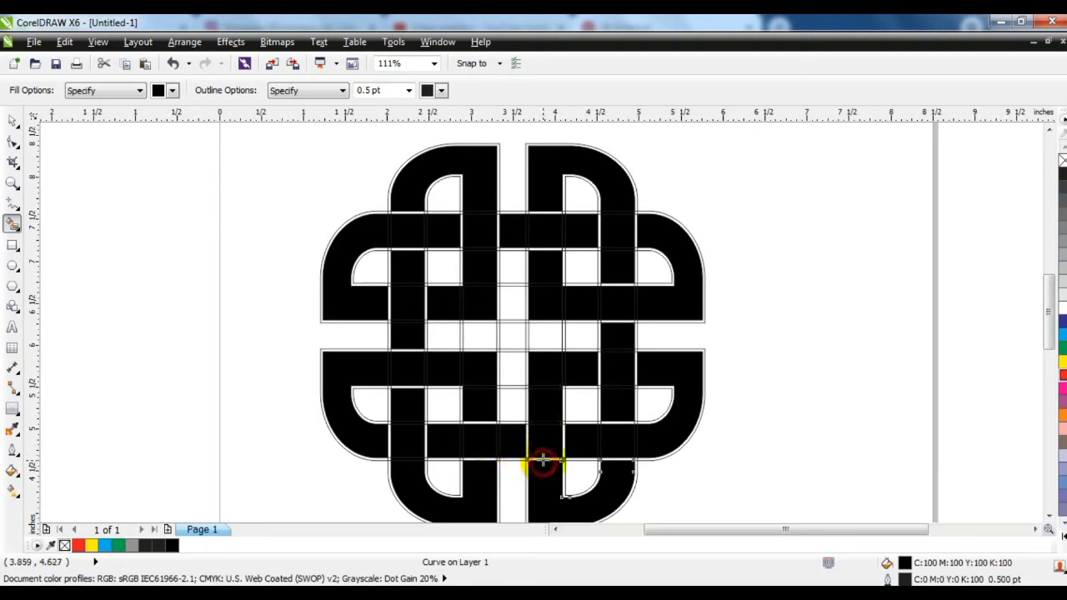
left_click(545, 459)
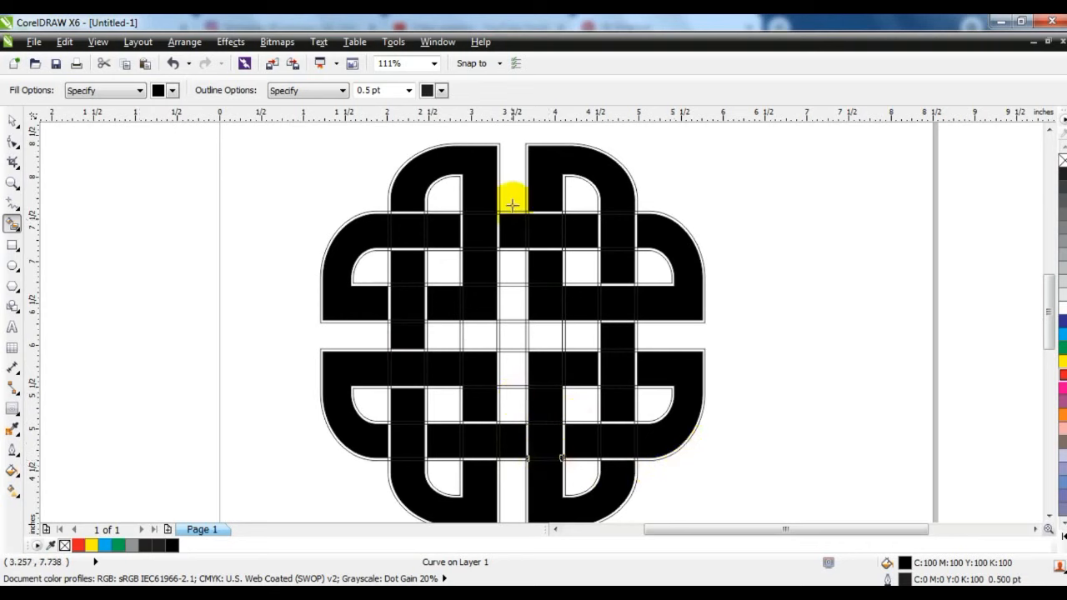
- Move the original double-lined outline construction to the right, clear of the black-filled pieces
scroll(512, 213, "down", 3)
left_click(12, 121)
left_click(143, 278)
left_click_drag(523, 271, 709, 267)
- Rotate all the black-filled pieces together to 315° and weld them into one shape
left_click_drag(631, 384, 381, 160)
left_click(564, 230)
left_click_drag(607, 180, 609, 278)
left_click(488, 90)
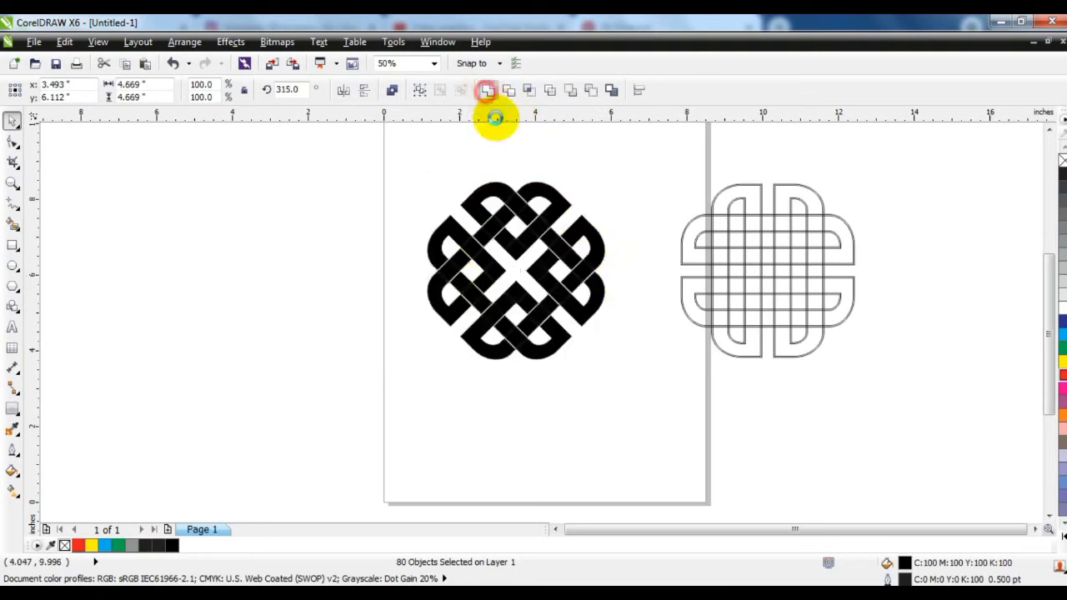
- Open the full color palette with the welded knot selected, then deselect the knot and inspect it close up
left_click(375, 288)
left_click(511, 354)
left_click(1051, 516)
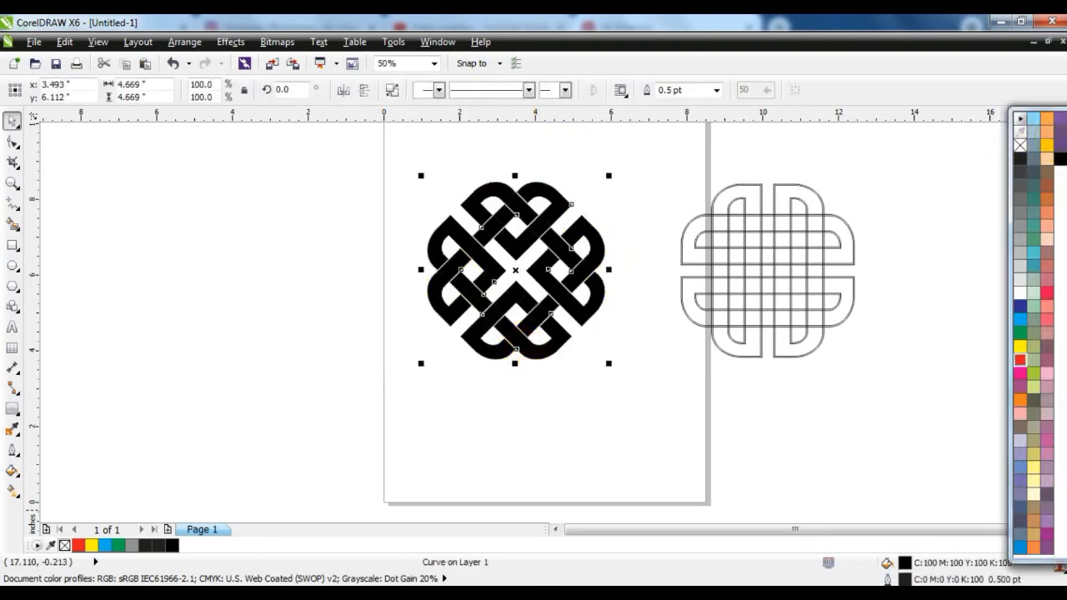
left_click(583, 389)
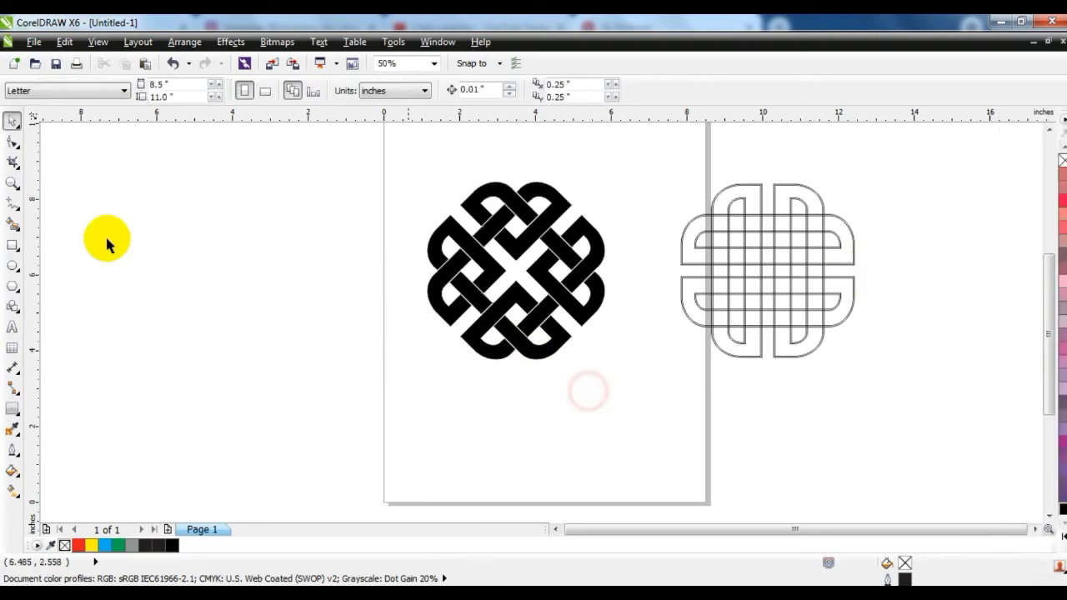
left_click(12, 182)
left_click_drag(394, 173, 633, 367)
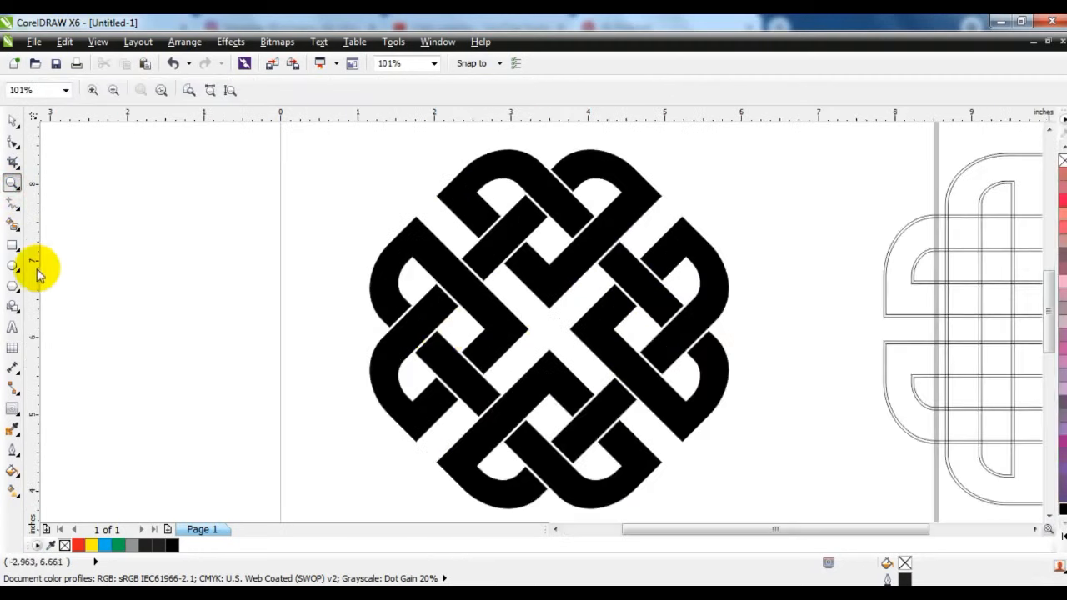